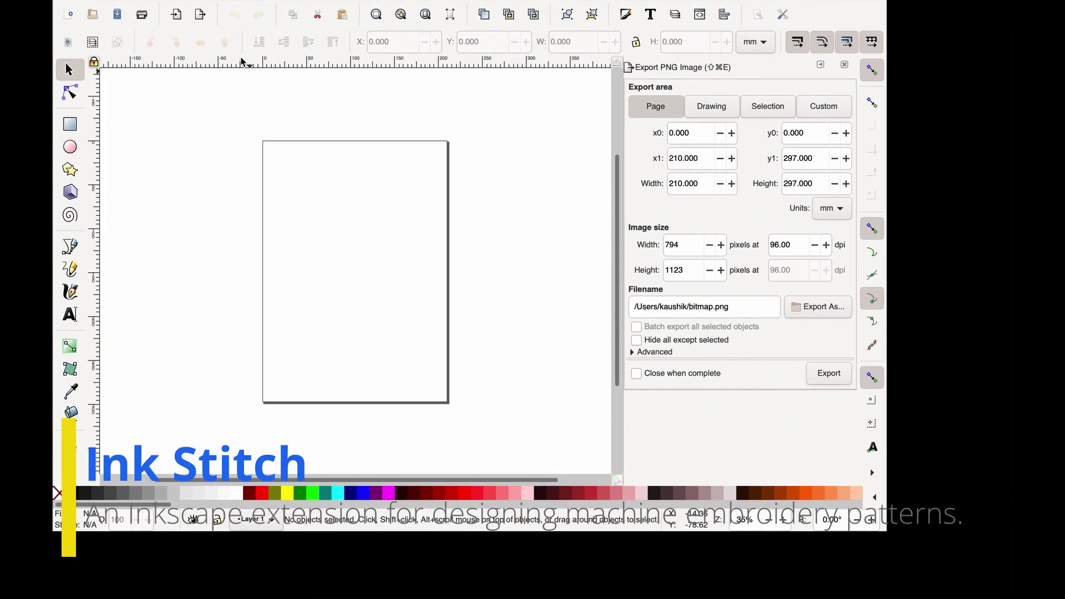
# - Look for Ink/Stitch in the Extensions menu, bringing Inkscape back to front and full screen
pyautogui.click(432, 7)
pyautogui.moveTo(486, 148)
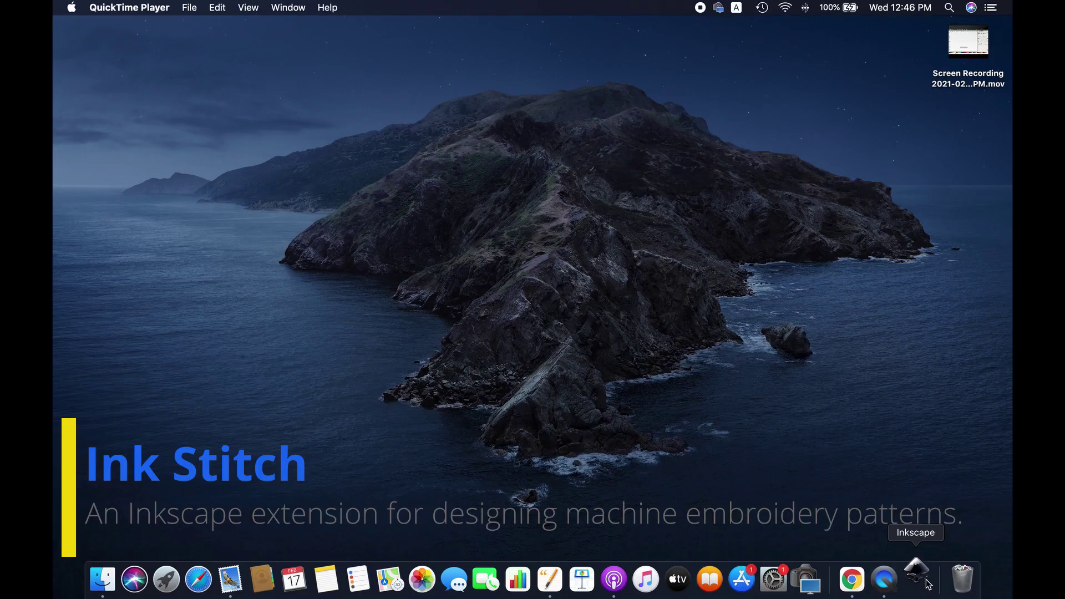
pyautogui.click(916, 574)
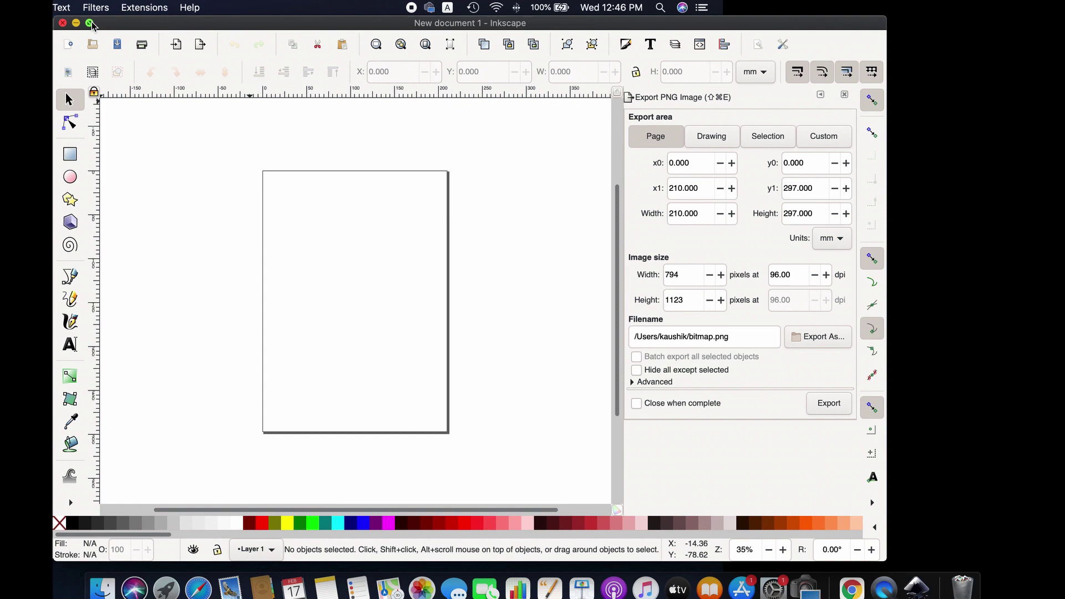
pyautogui.click(92, 22)
pyautogui.click(432, 7)
pyautogui.moveTo(488, 149)
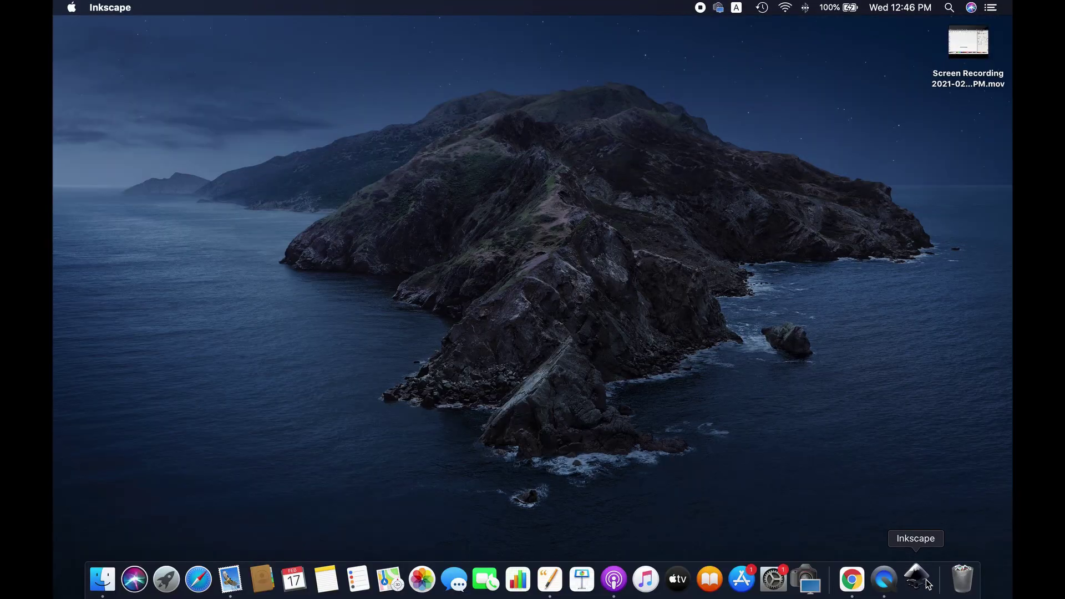
pyautogui.click(916, 577)
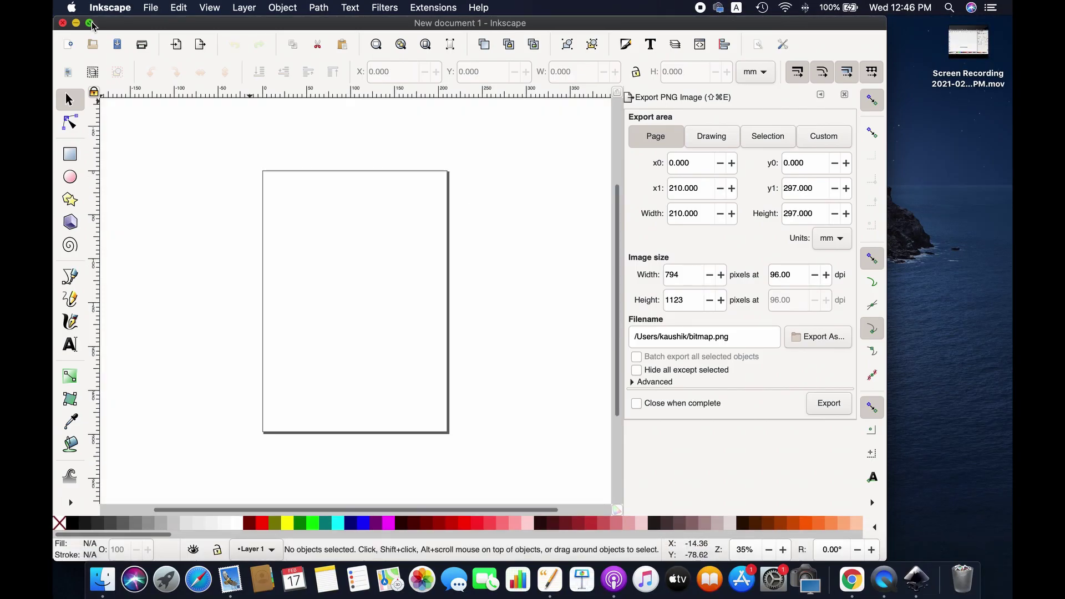
pyautogui.click(91, 24)
# - Reopen the Extensions menu and browse its Ink/Stitch and JessyInk submenus
pyautogui.click(433, 8)
pyautogui.moveTo(488, 153)
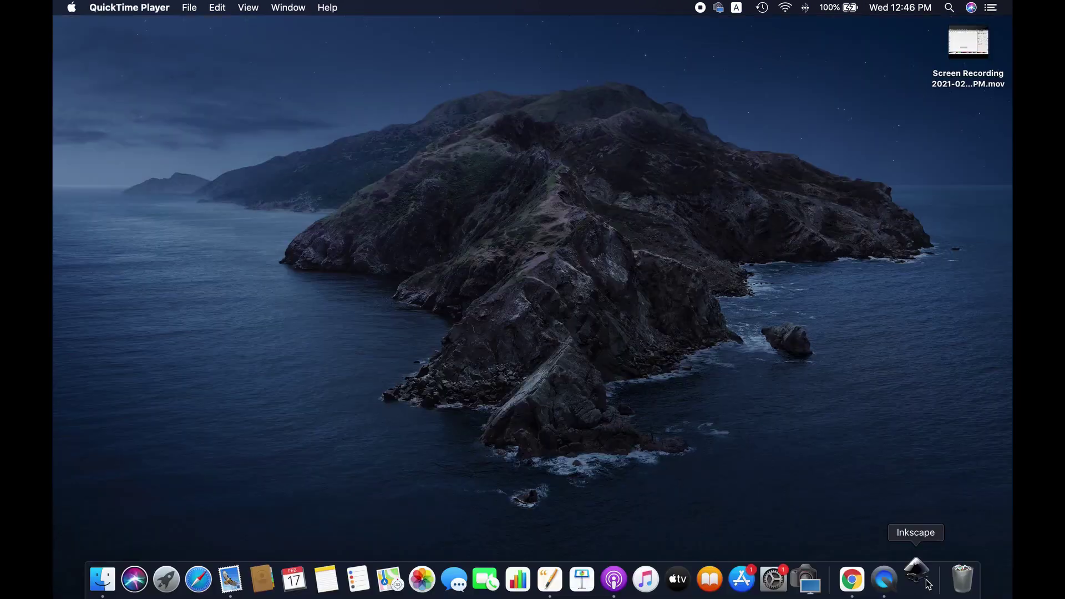
pyautogui.click(916, 577)
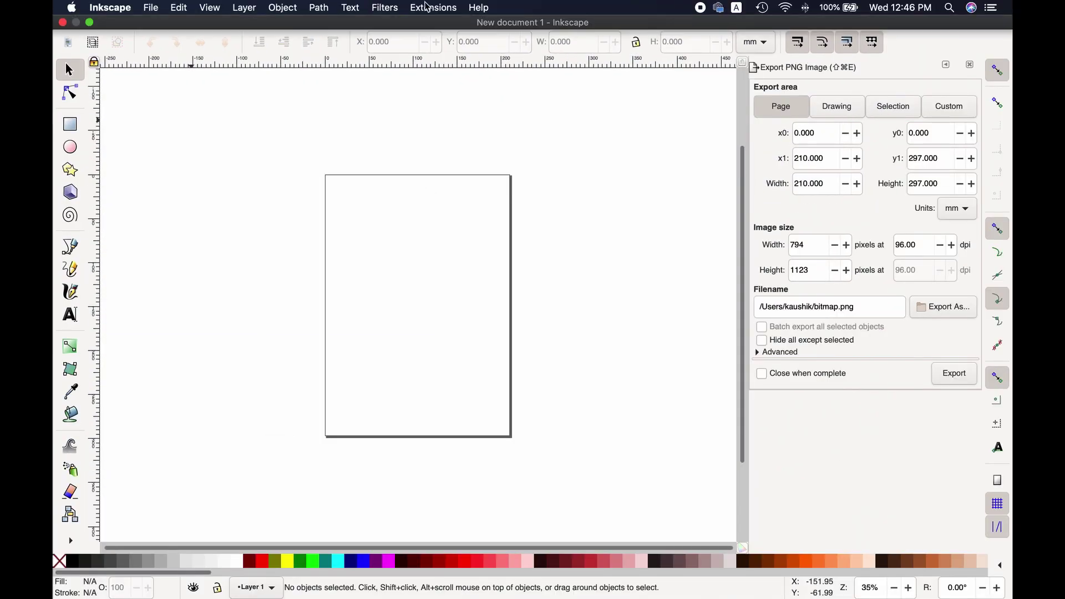
pyautogui.click(433, 8)
pyautogui.moveTo(487, 157)
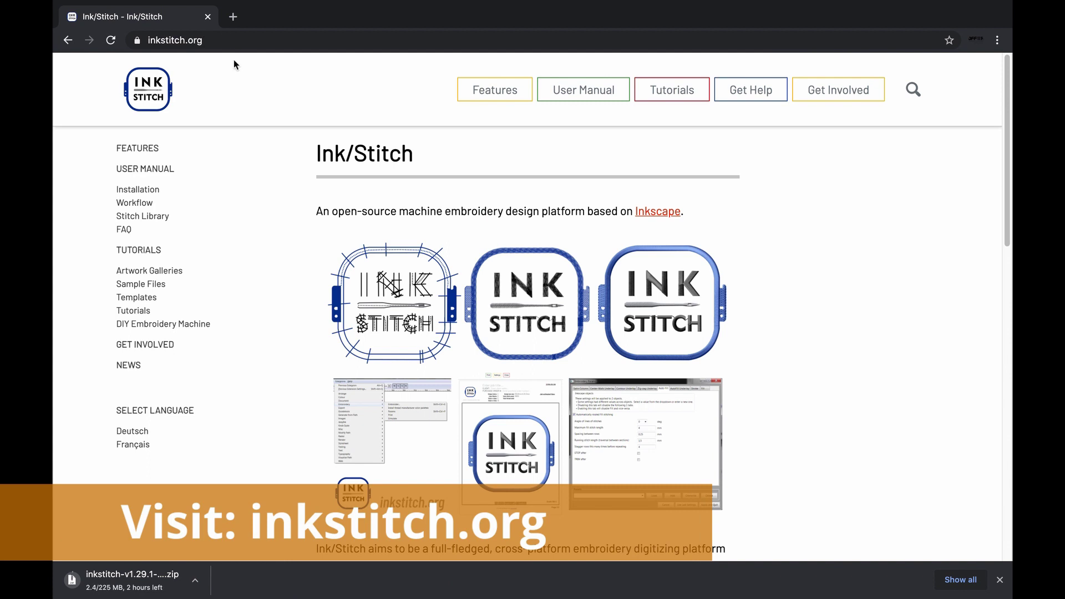
# - Go to the Installation page from the inkstitch.org sidebar
pyautogui.click(146, 193)
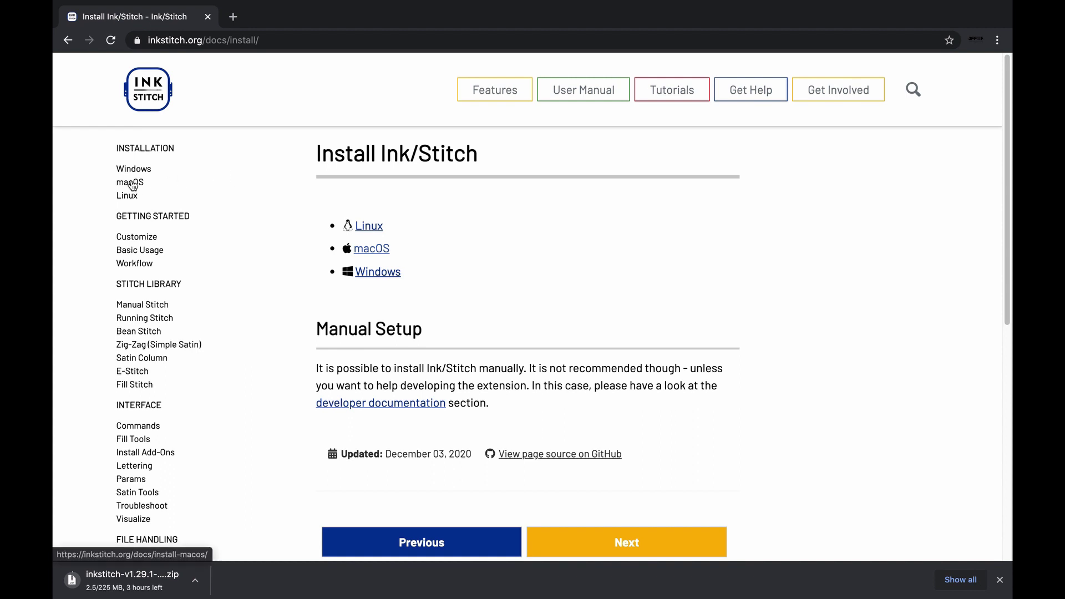
# - Open the macOS installation guide and scroll down to the release download table
pyautogui.click(373, 250)
pyautogui.scroll(-8, 389, 233)
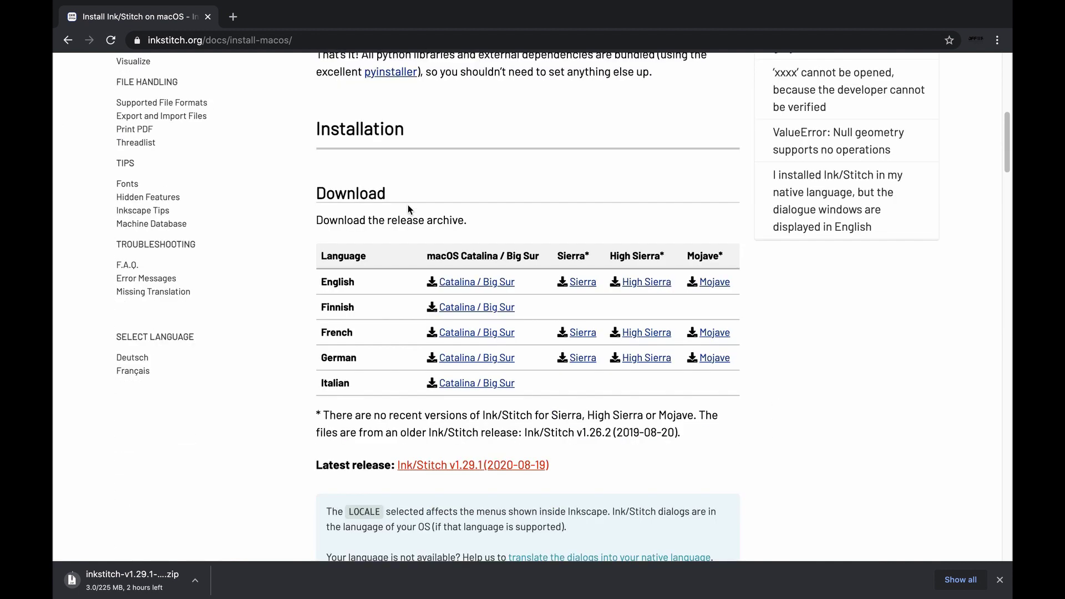
pyautogui.scroll(-1, 408, 205)
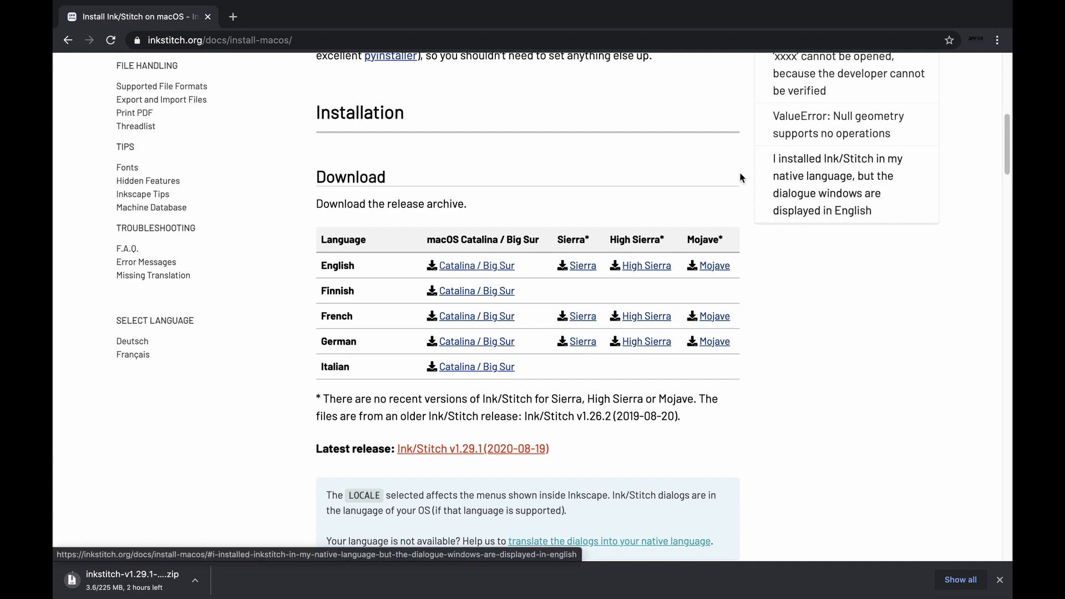
pyautogui.moveTo(689, 5)
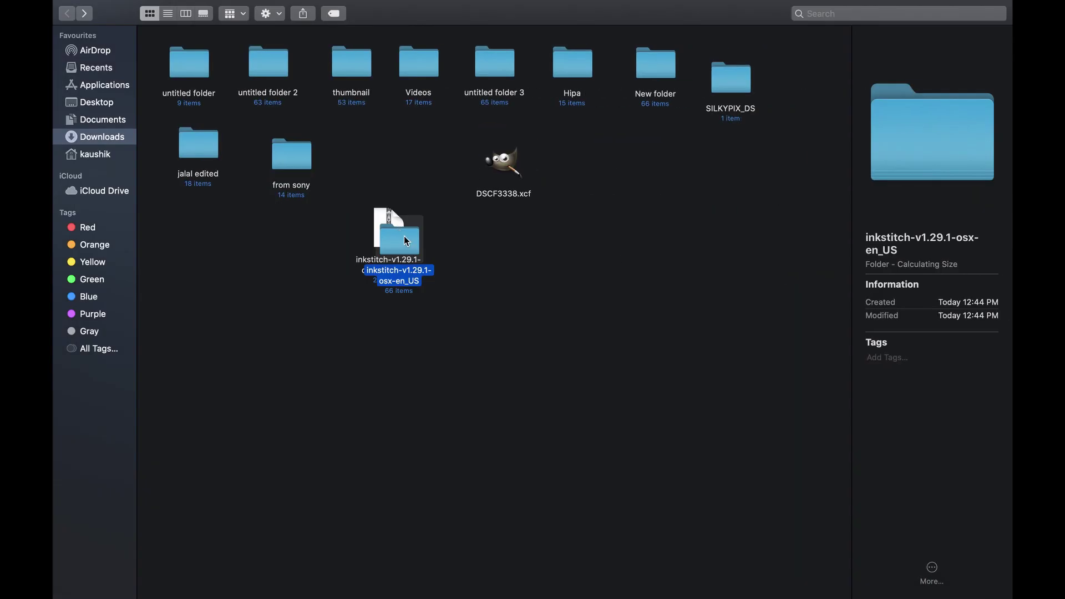
# - Open the extracted inkstitch-v1.29.1-osx-en_US folder in Finder
pyautogui.moveTo(406, 241); pyautogui.dragTo(551, 261)
pyautogui.click(700, 246)
pyautogui.click(554, 267)
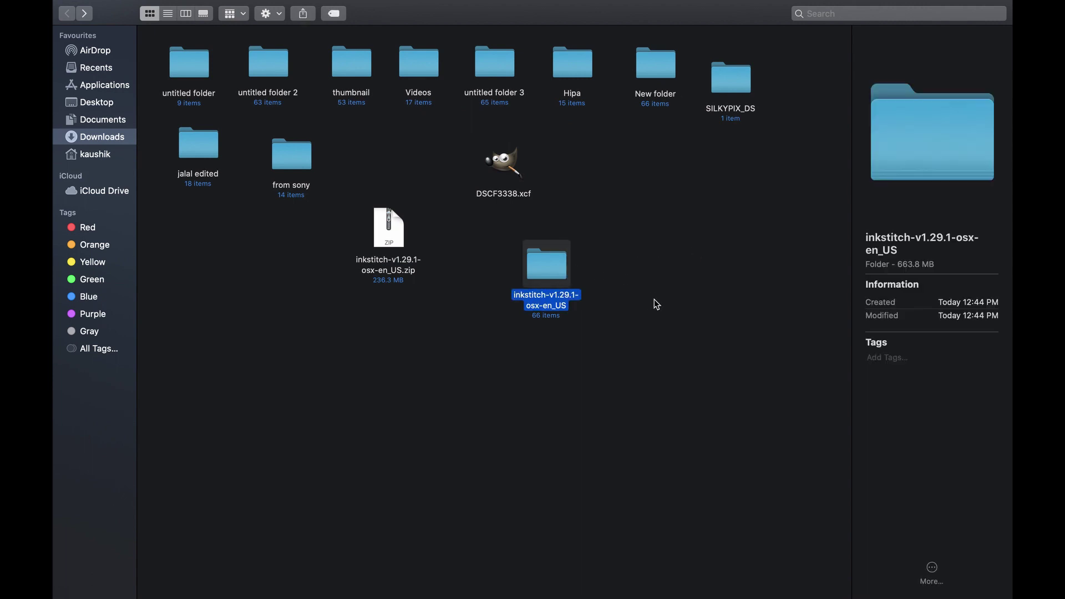
pyautogui.press('super+Down')
pyautogui.scroll(-3, 253, 163)
pyautogui.scroll(3, 253, 163)
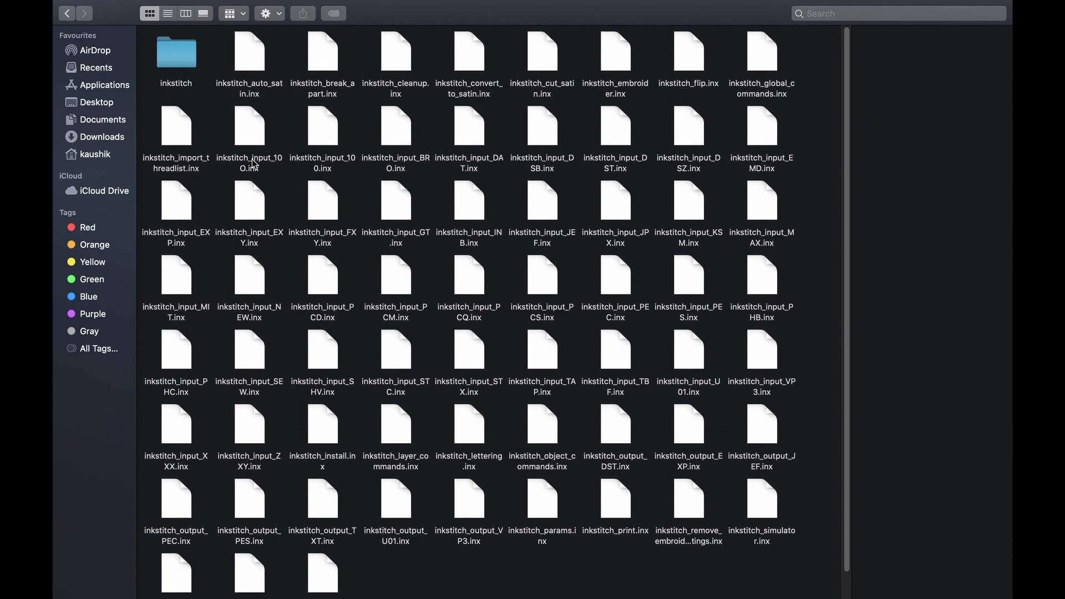
# - Select all 66 items in the folder and copy them
pyautogui.press('super+a')
pyautogui.rightClick(255, 117)
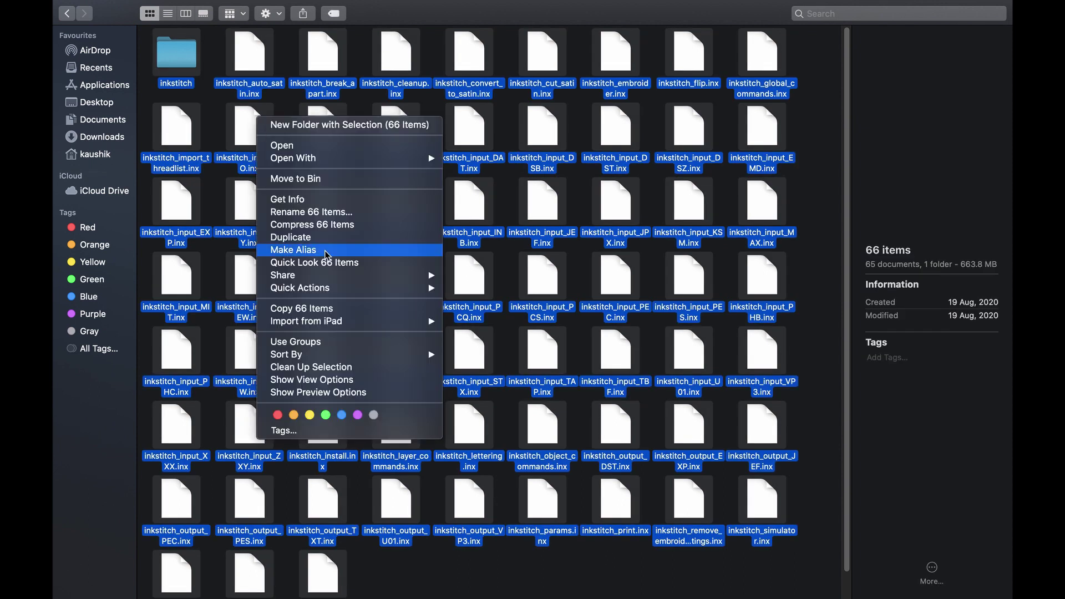
pyautogui.click(344, 309)
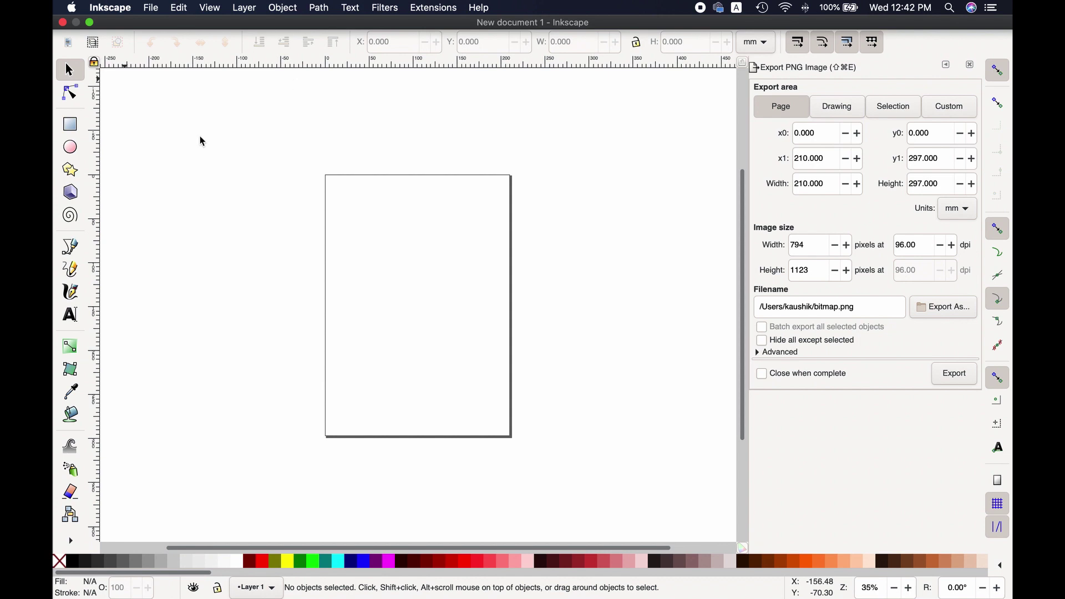
# - Open Inkscape Preferences on the System page
pyautogui.click(107, 9)
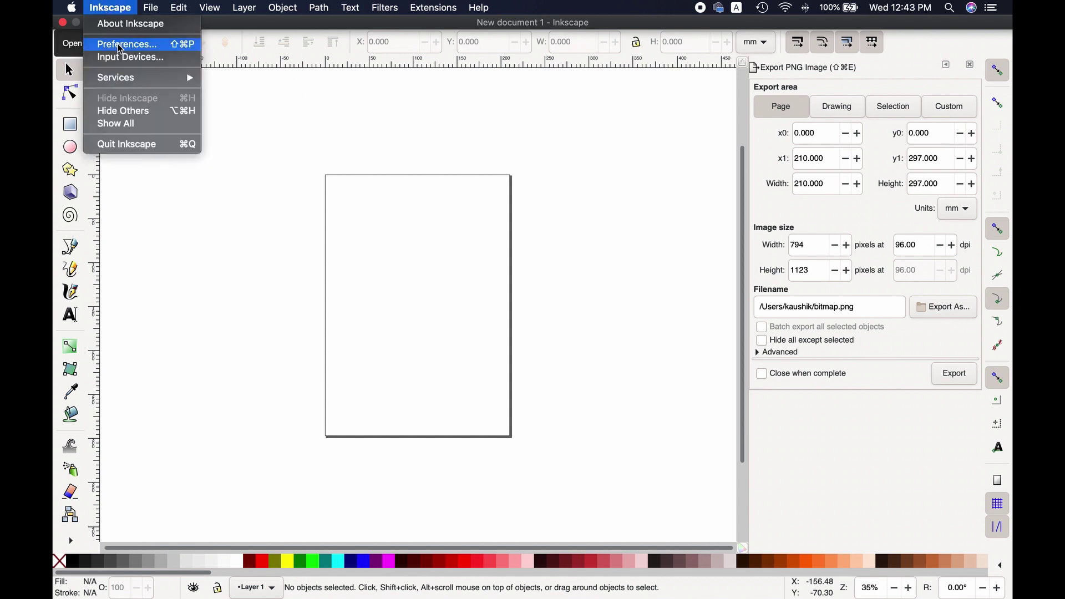
pyautogui.click(120, 46)
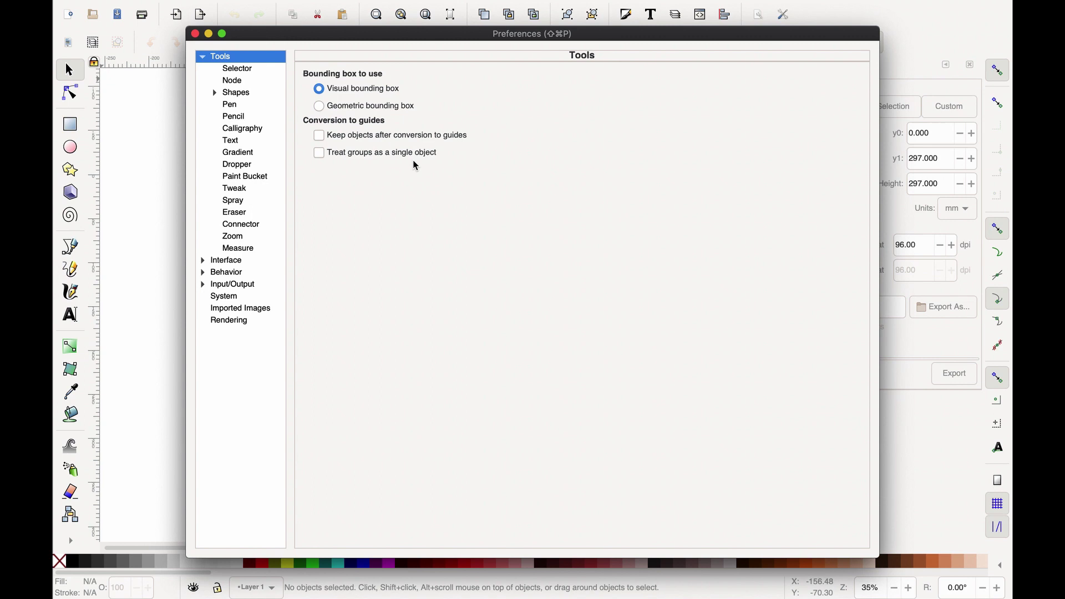
pyautogui.click(227, 296)
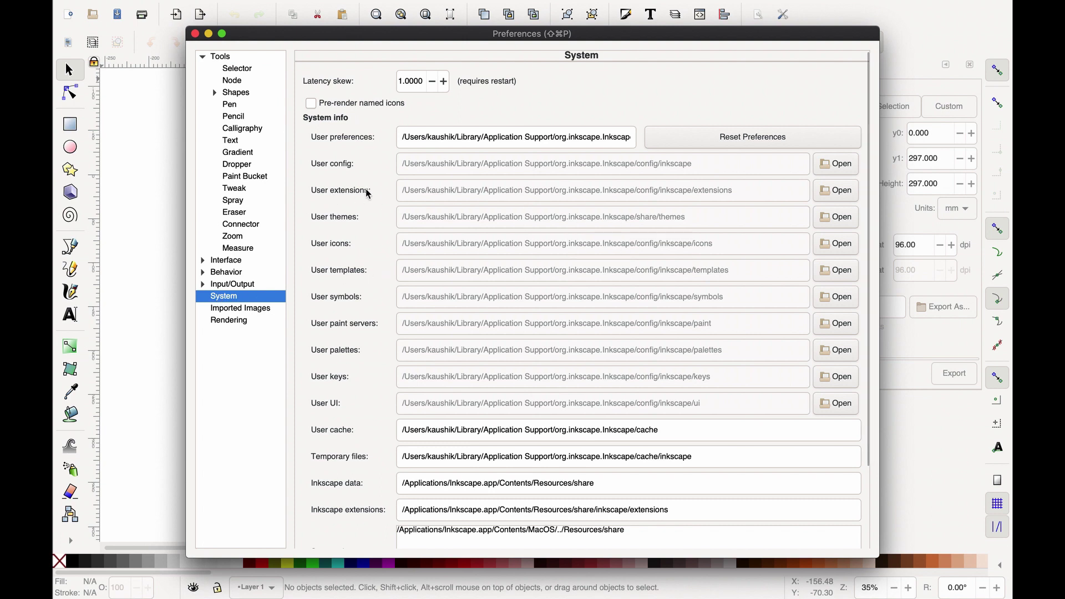
# - Open the user extensions folder, maximize it, and paste the 66 copied Ink/Stitch items
pyautogui.click(834, 192)
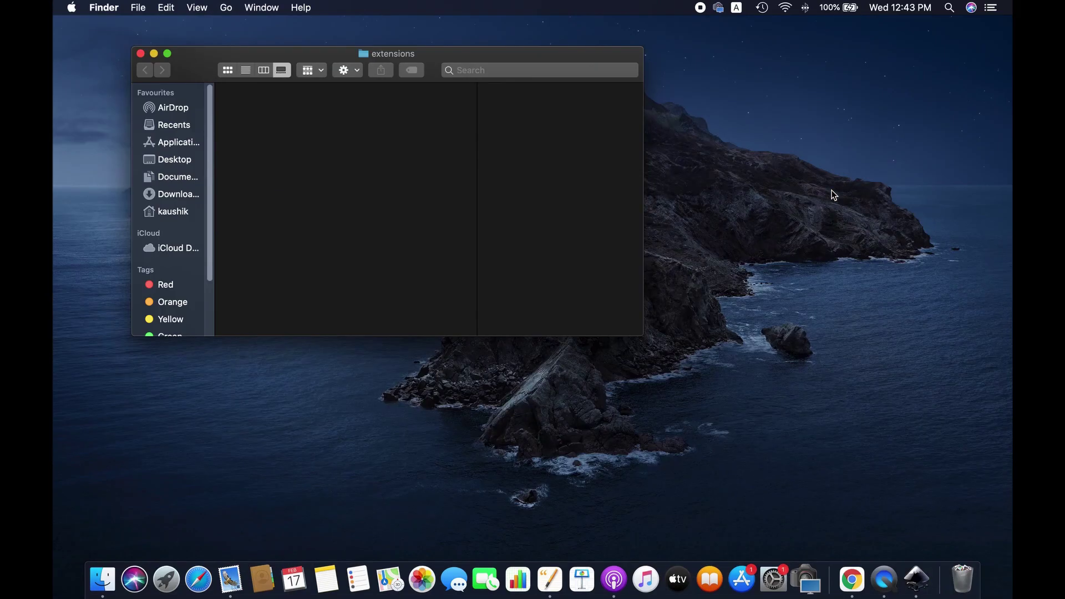
pyautogui.click(167, 53)
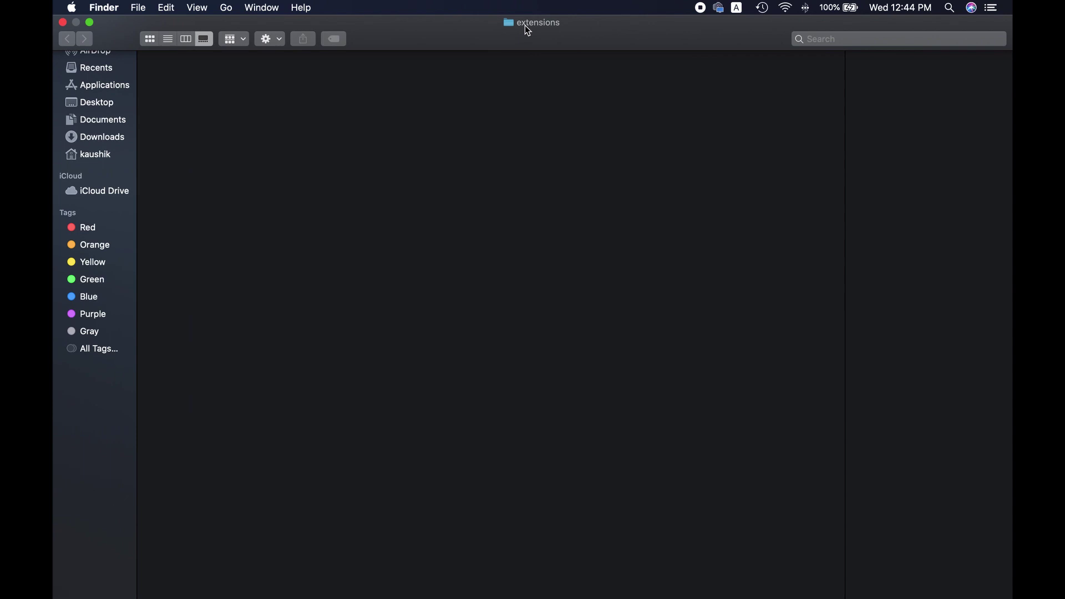
pyautogui.rightClick(451, 176)
pyautogui.moveTo(515, 240)
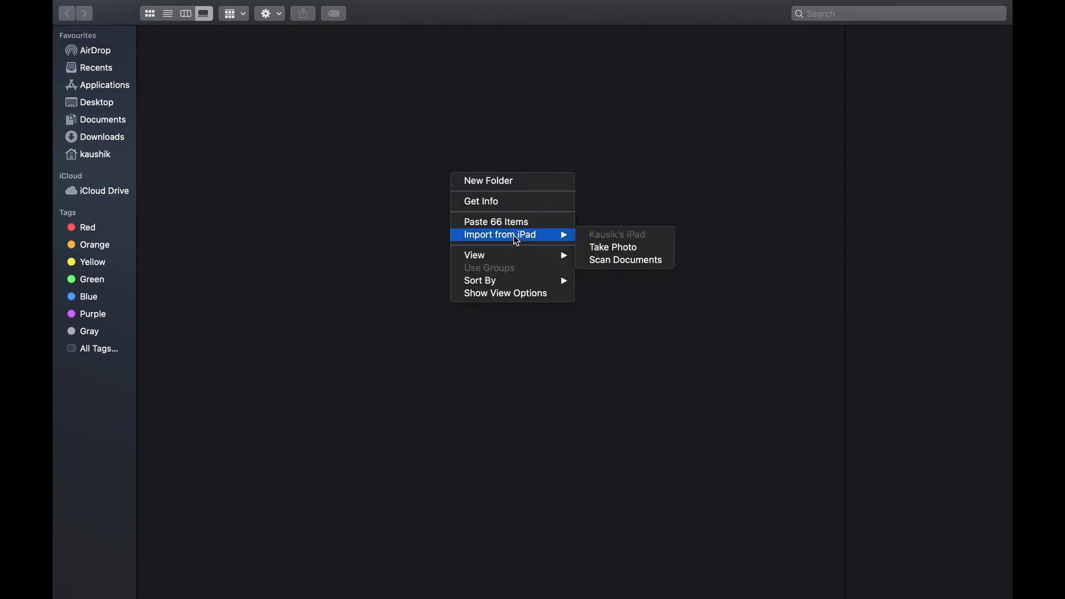
pyautogui.click(508, 222)
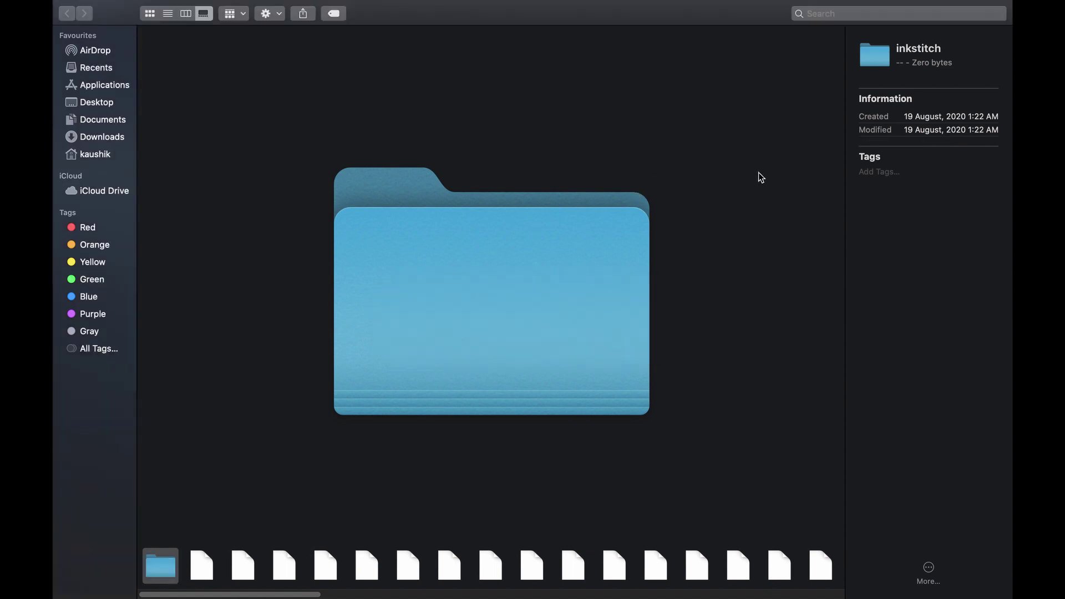
# - Switch back to Inkscape and close the Preferences window
pyautogui.moveTo(851, 594)
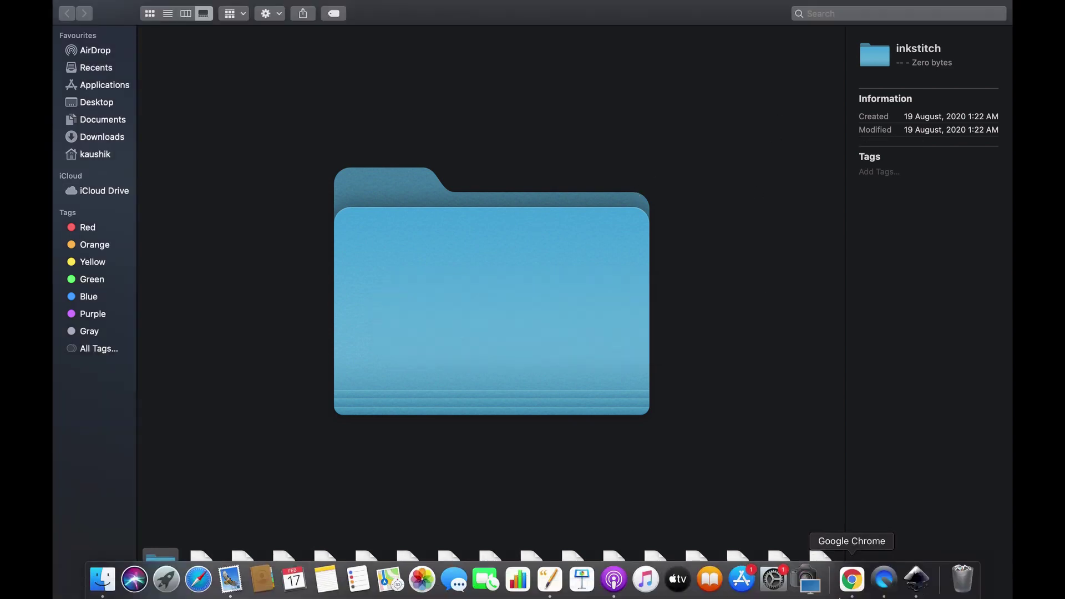
pyautogui.click(915, 579)
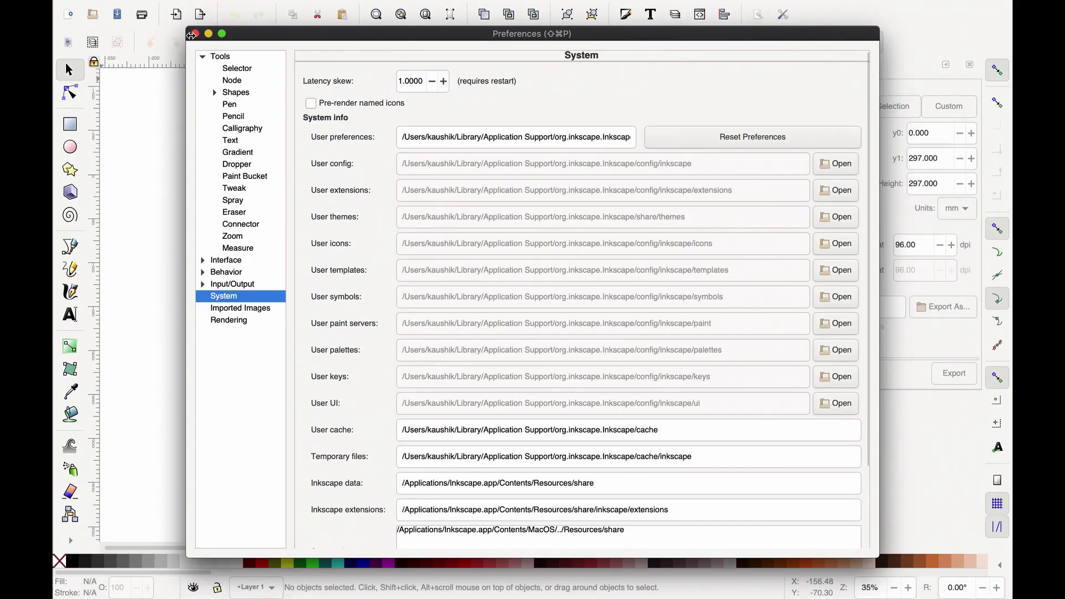
pyautogui.click(196, 34)
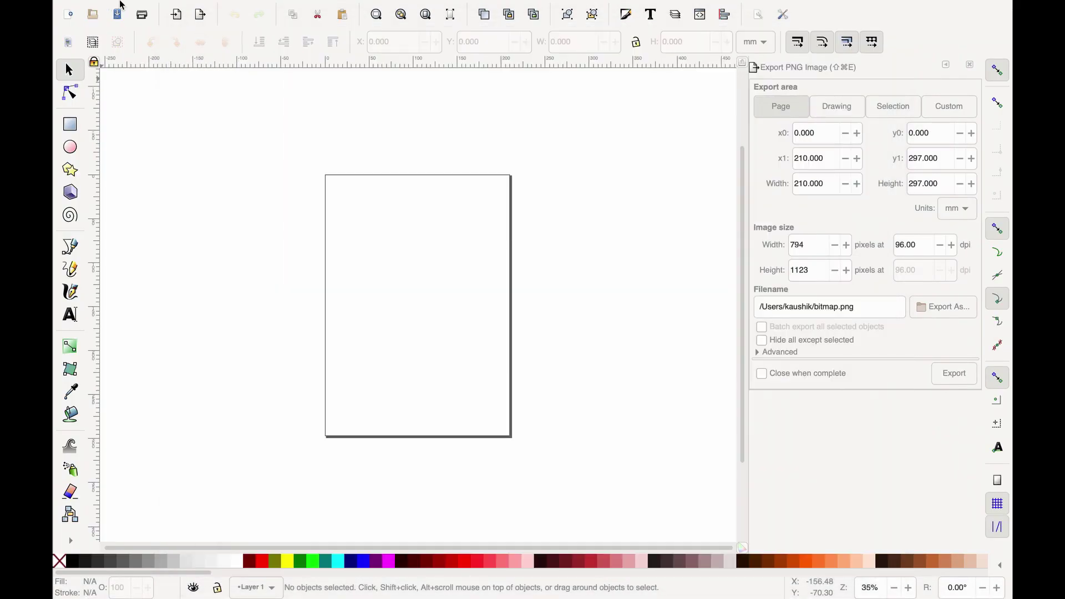
# - Quit and relaunch Inkscape, then make its window full screen
pyautogui.moveTo(177, 3)
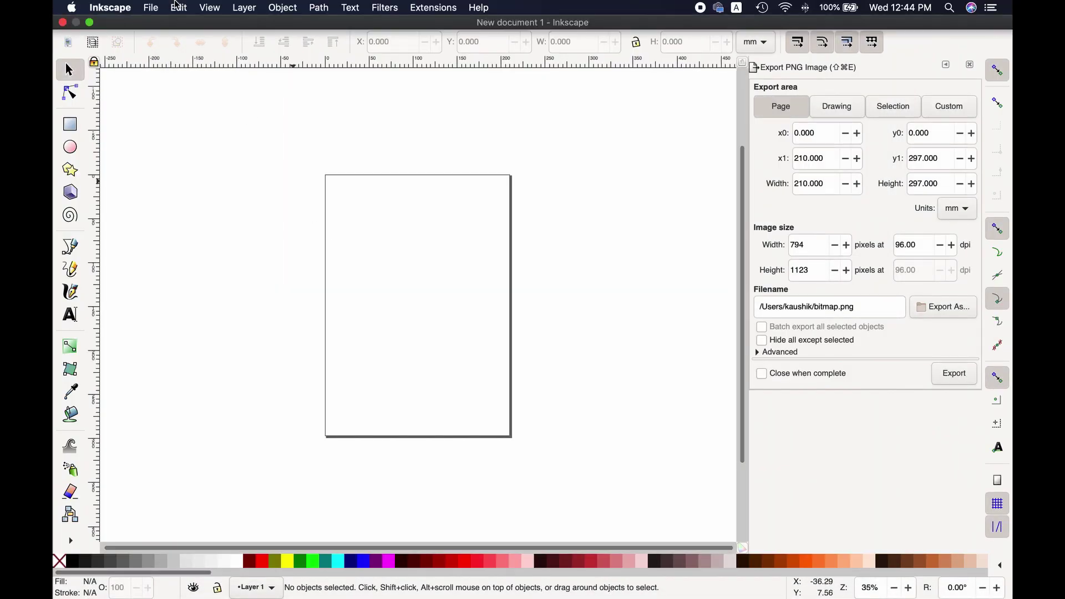
pyautogui.click(65, 24)
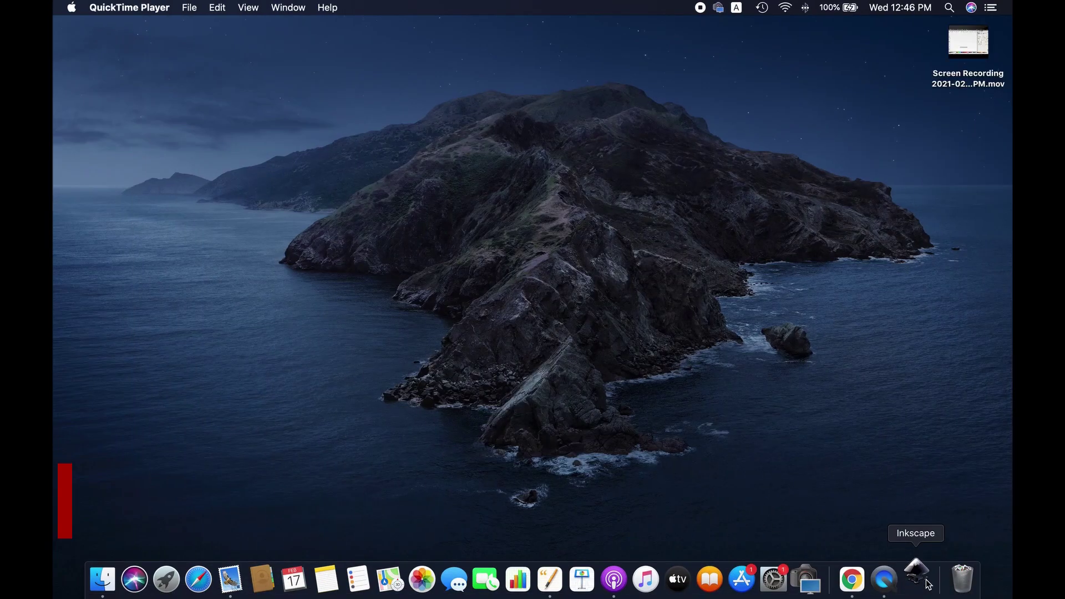
pyautogui.click(916, 580)
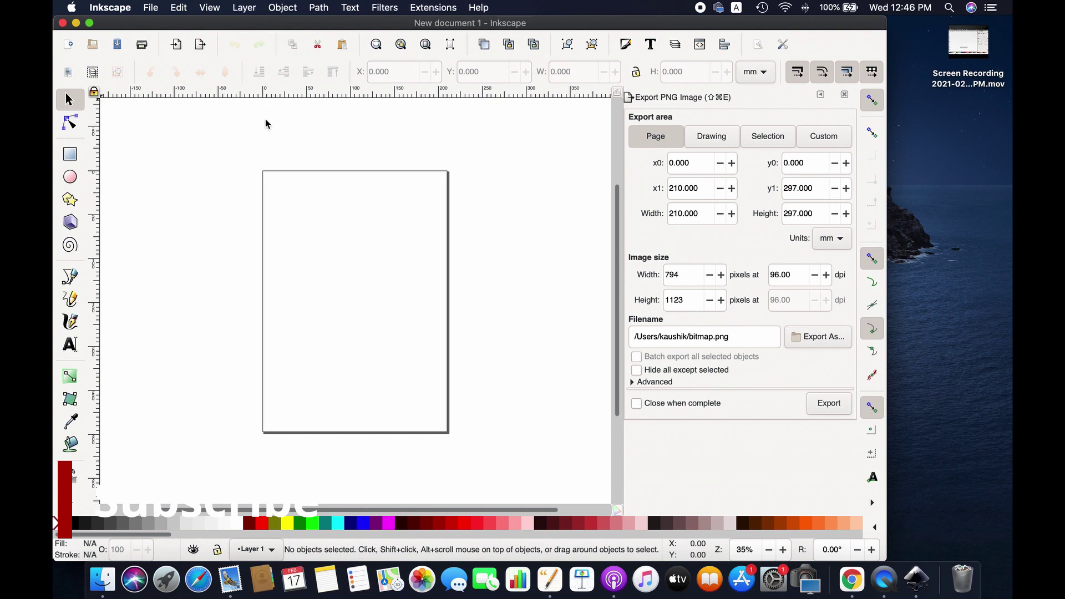
pyautogui.click(89, 23)
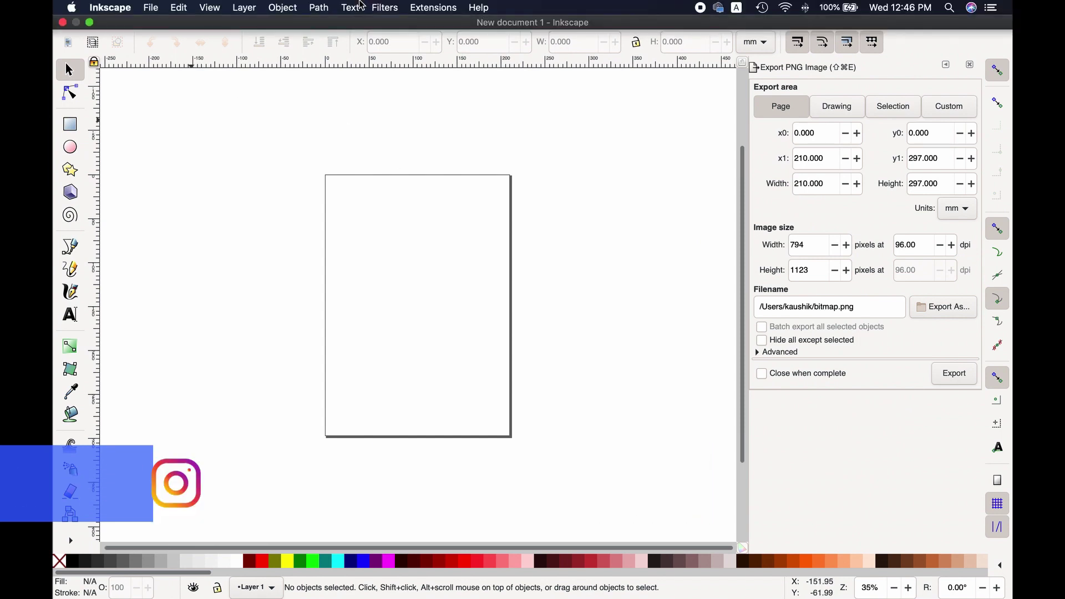
# - Draw a red circle near the page centre and convert it with Path > Object to Path
pyautogui.click(428, 6)
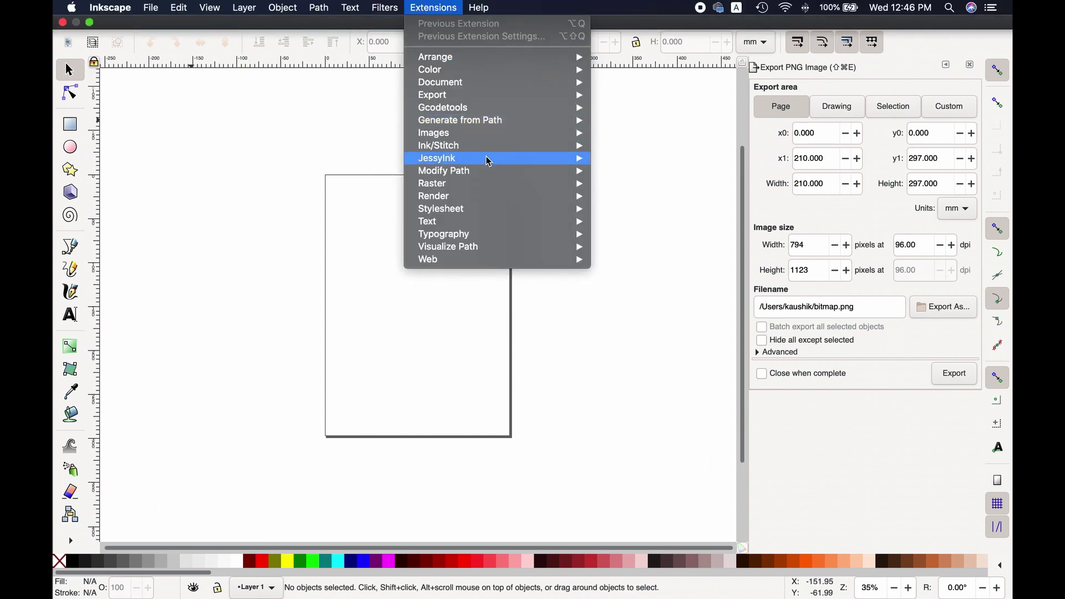
pyautogui.moveTo(488, 153)
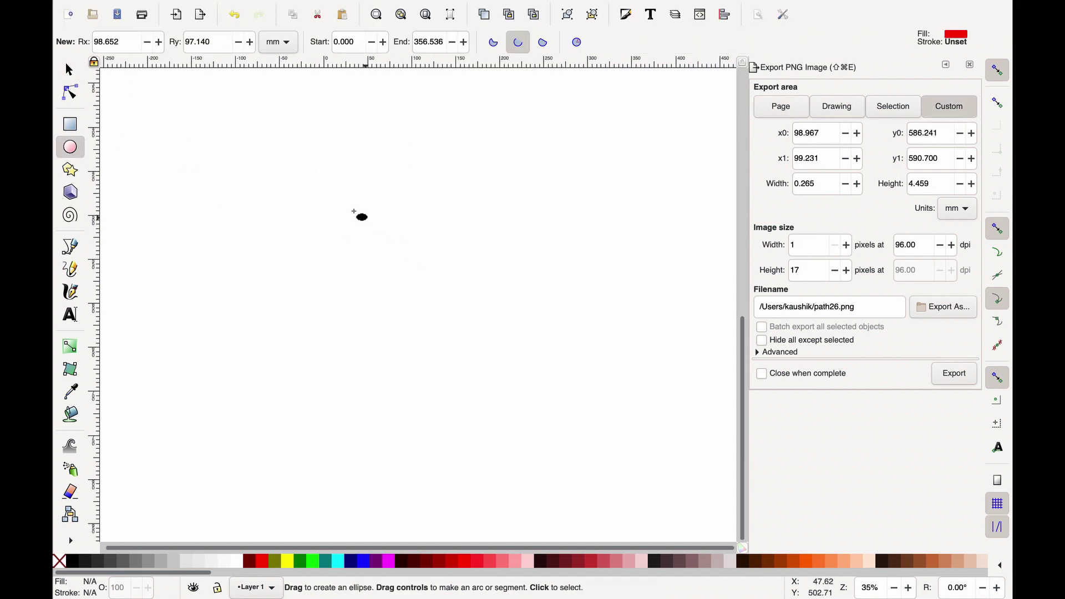
pyautogui.moveTo(353, 210); pyautogui.dragTo(533, 394)
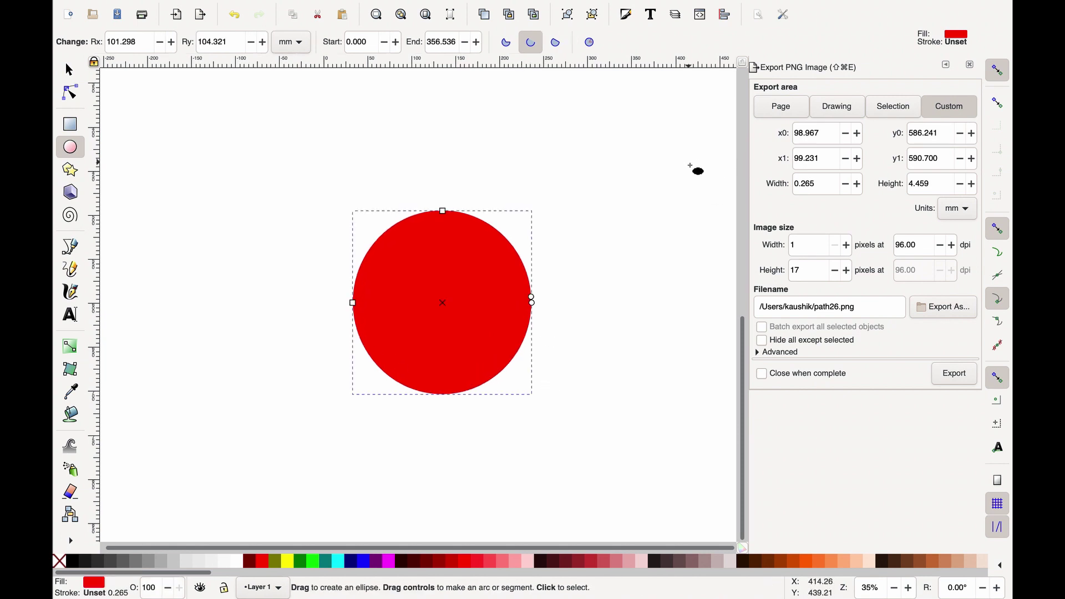
pyautogui.moveTo(342, 4)
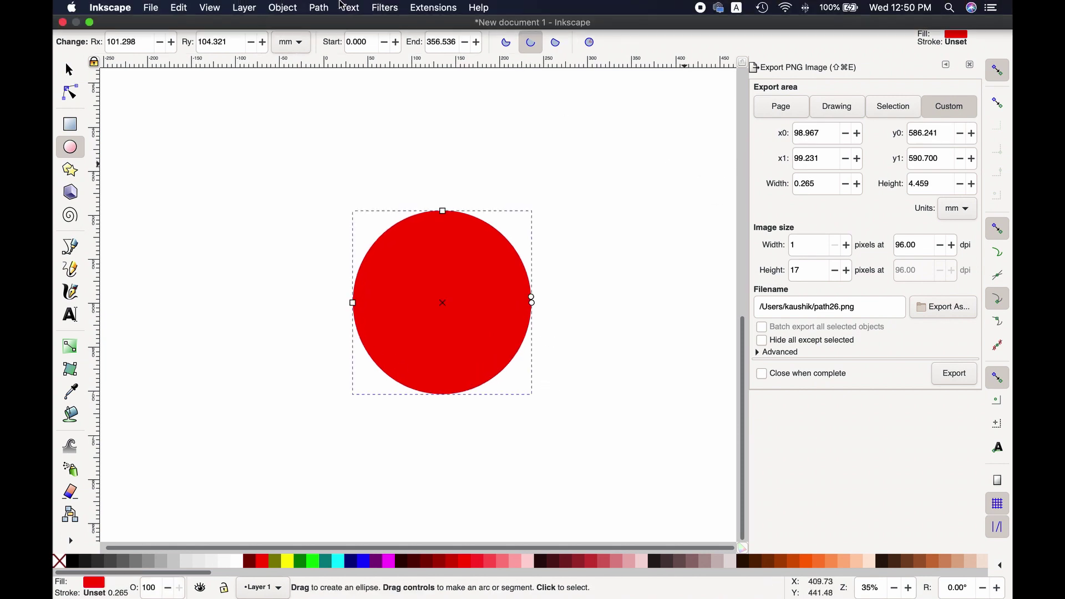
pyautogui.click(321, 7)
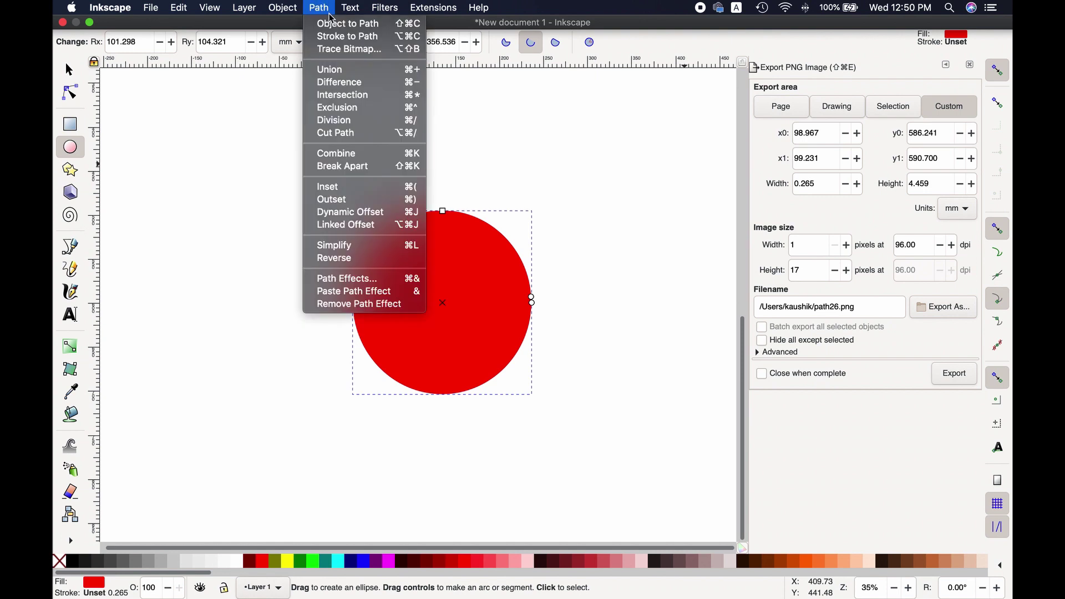
pyautogui.click(334, 25)
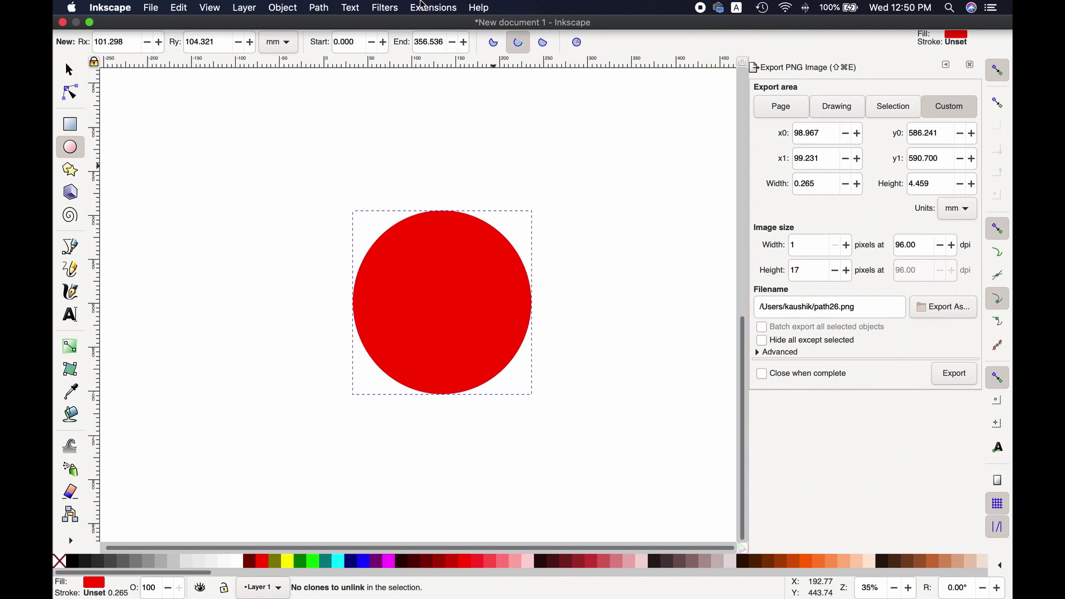
# - Run Extensions > Ink/Stitch > Params on the circle
pyautogui.click(423, 7)
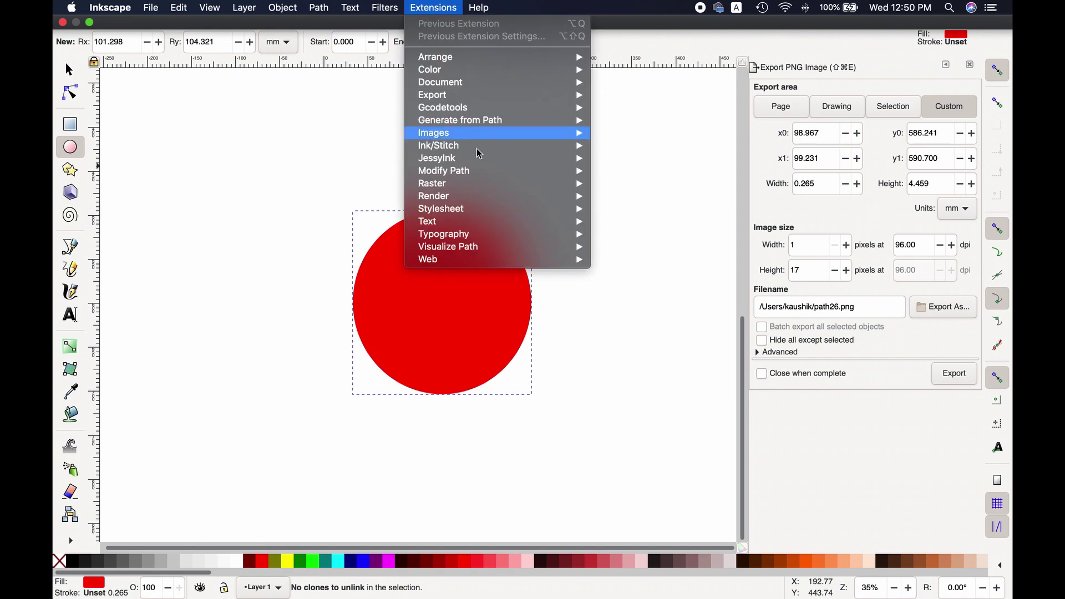
pyautogui.moveTo(484, 150)
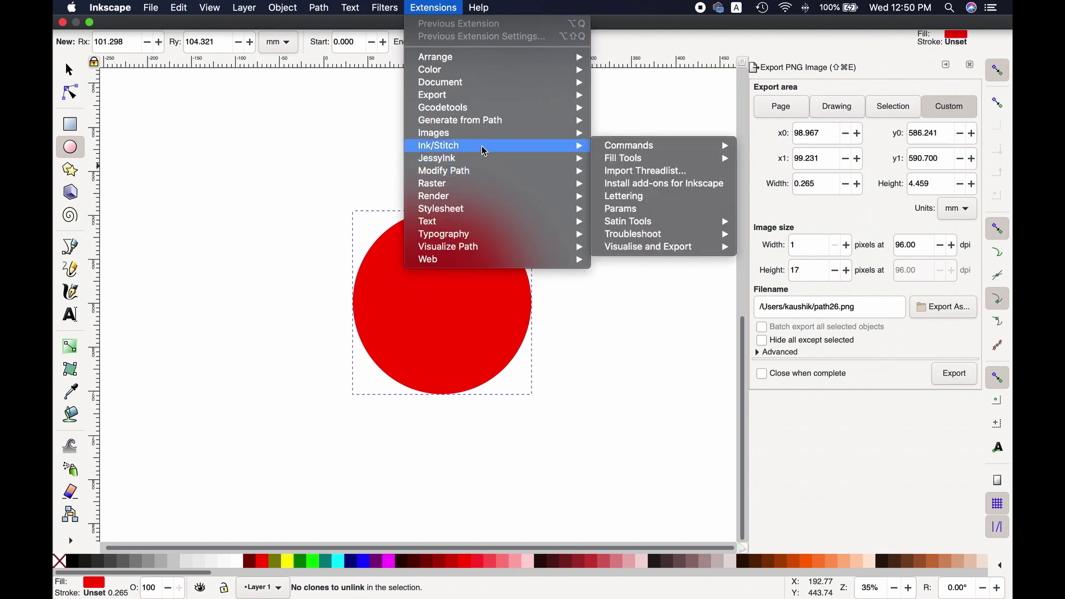
pyautogui.click(661, 209)
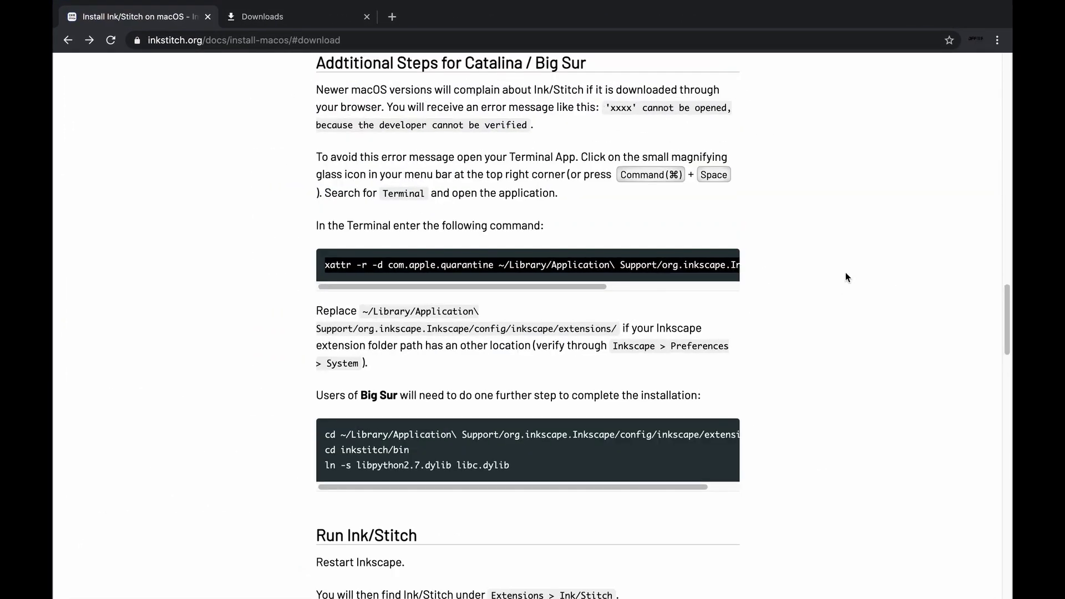
# - Select the whole xattr quarantine-removal command in the code block and copy it
pyautogui.scroll(1, 847, 276)
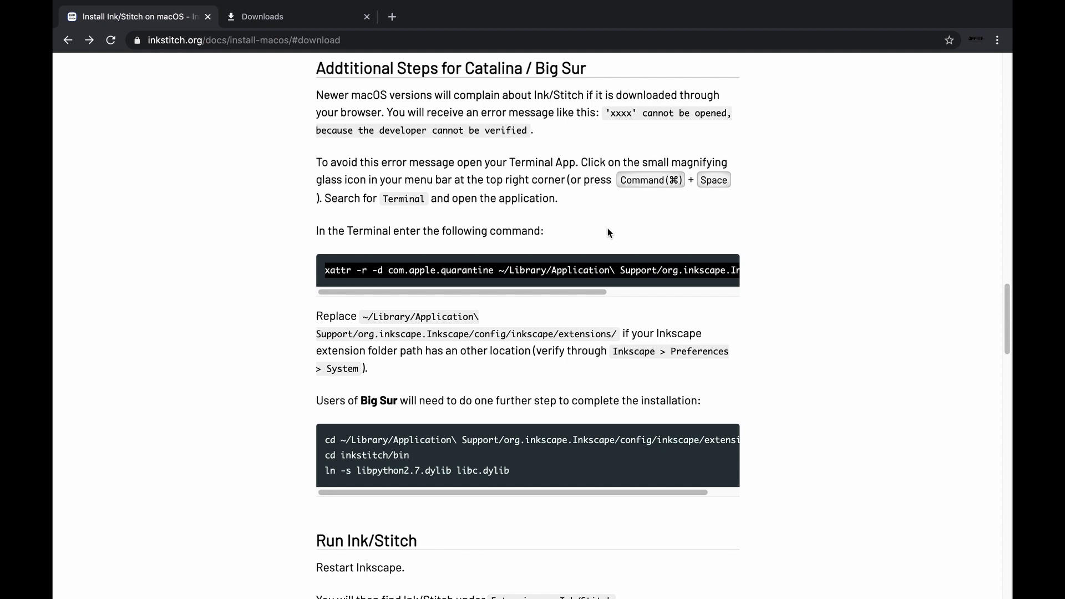
pyautogui.click(680, 267)
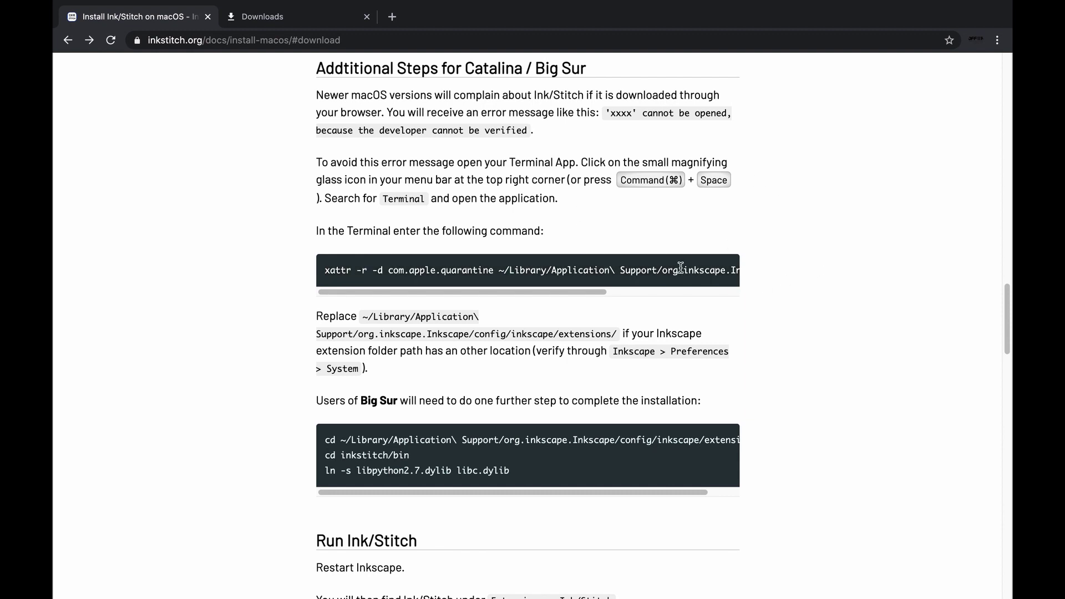
pyautogui.tripleClick(680, 266)
pyautogui.rightClick(680, 267)
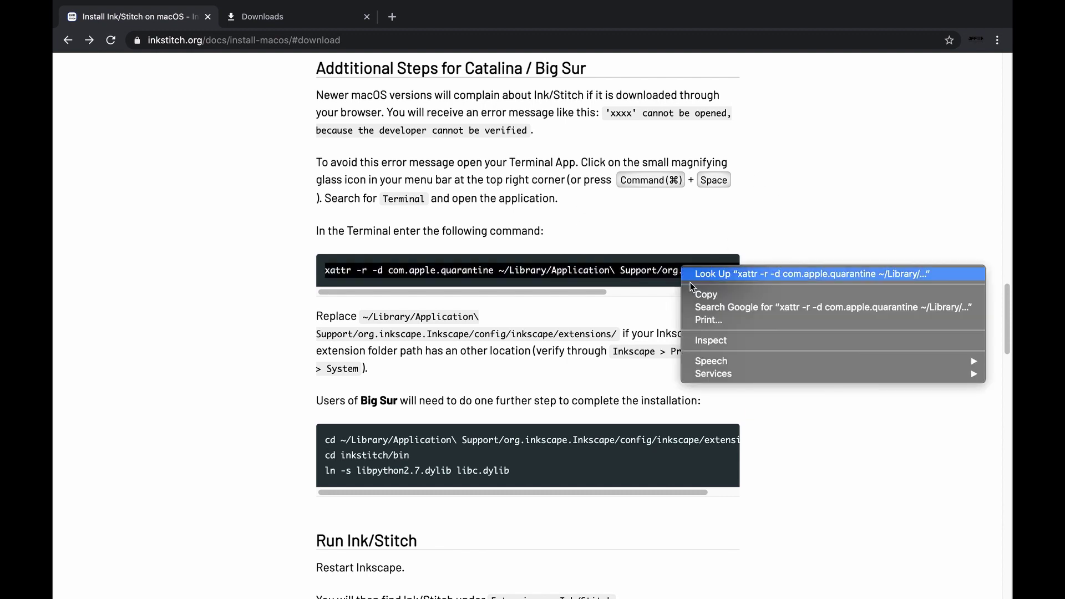
pyautogui.click(719, 297)
# - Take Chrome out of full screen and minimize its window
pyautogui.moveTo(852, 582)
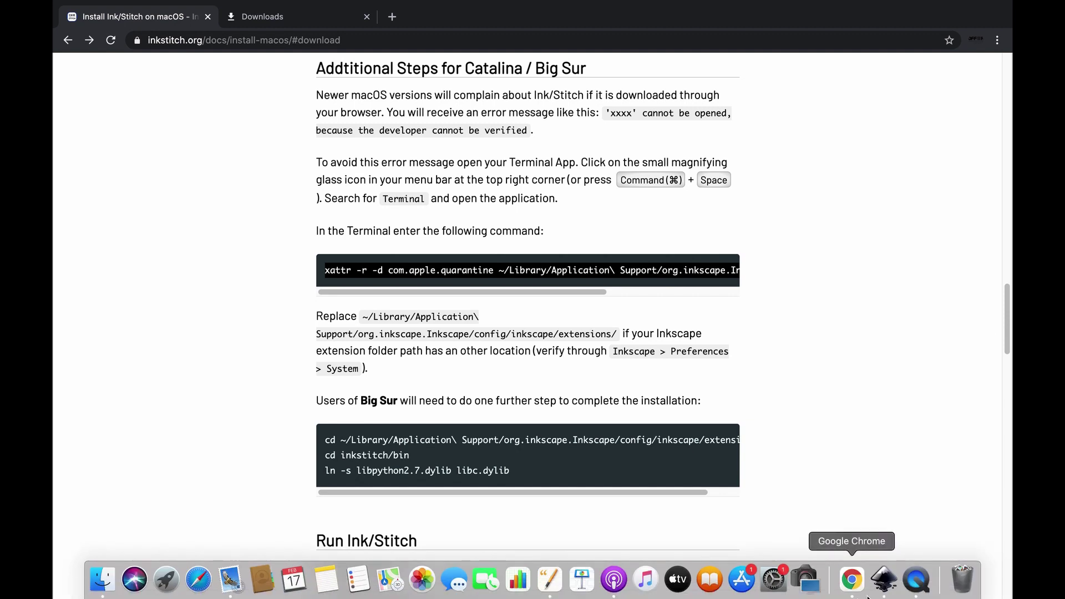
pyautogui.moveTo(93, 3)
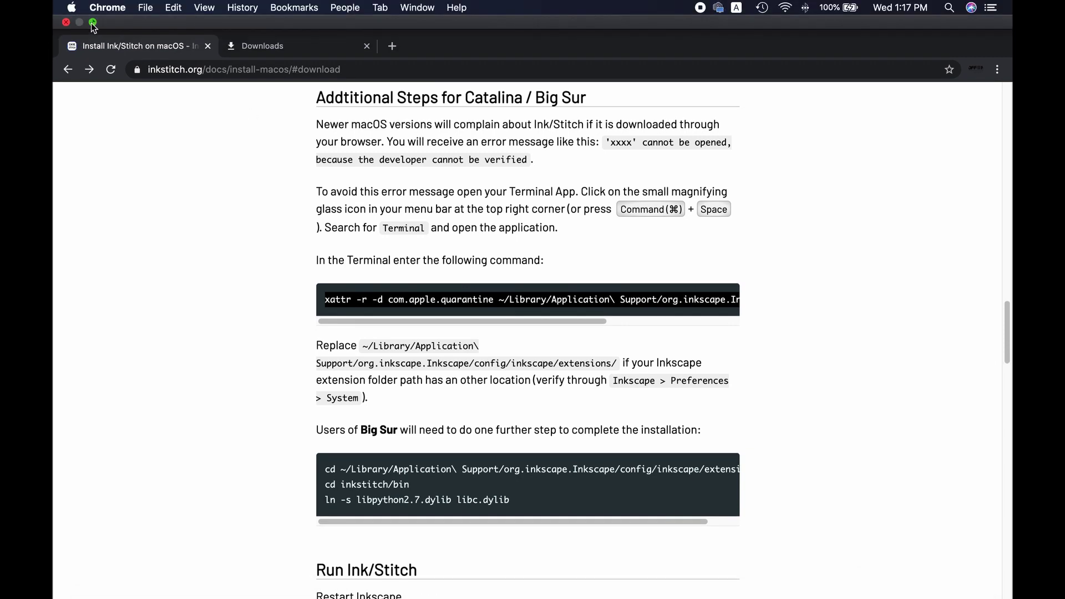
pyautogui.click(94, 23)
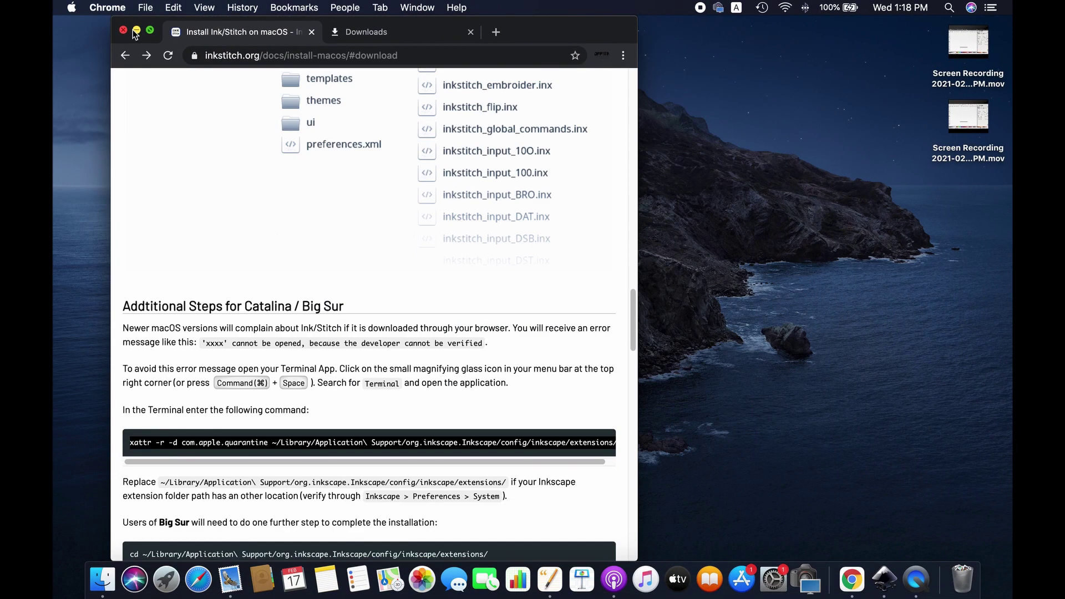
pyautogui.click(131, 28)
# - Launch Terminal through a Spotlight search for 'ter' and maximize its window
pyautogui.click(948, 8)
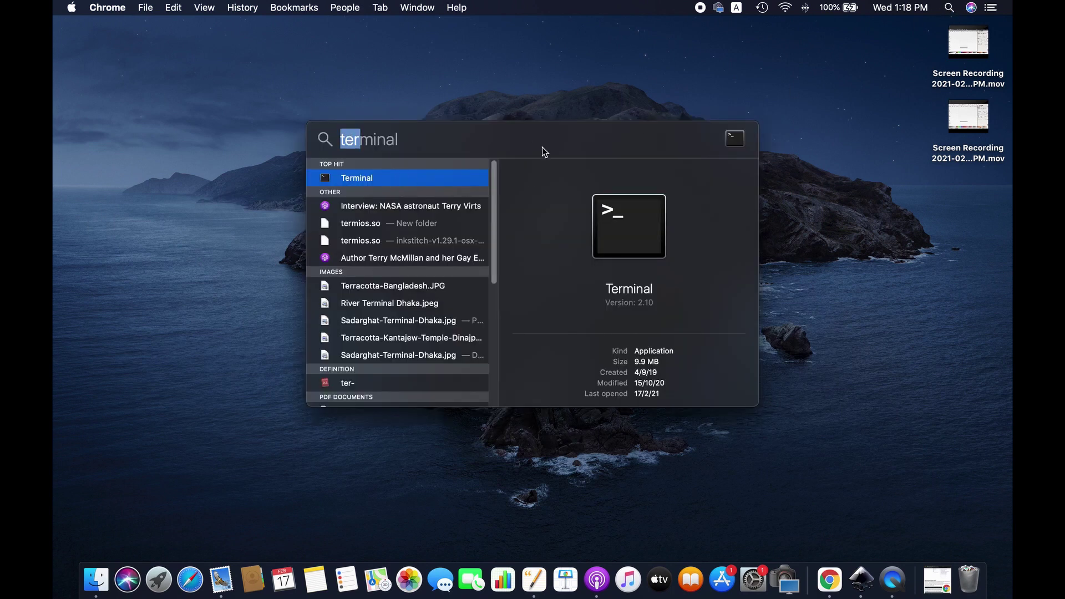
pyautogui.write('ter')
pyautogui.click(397, 176)
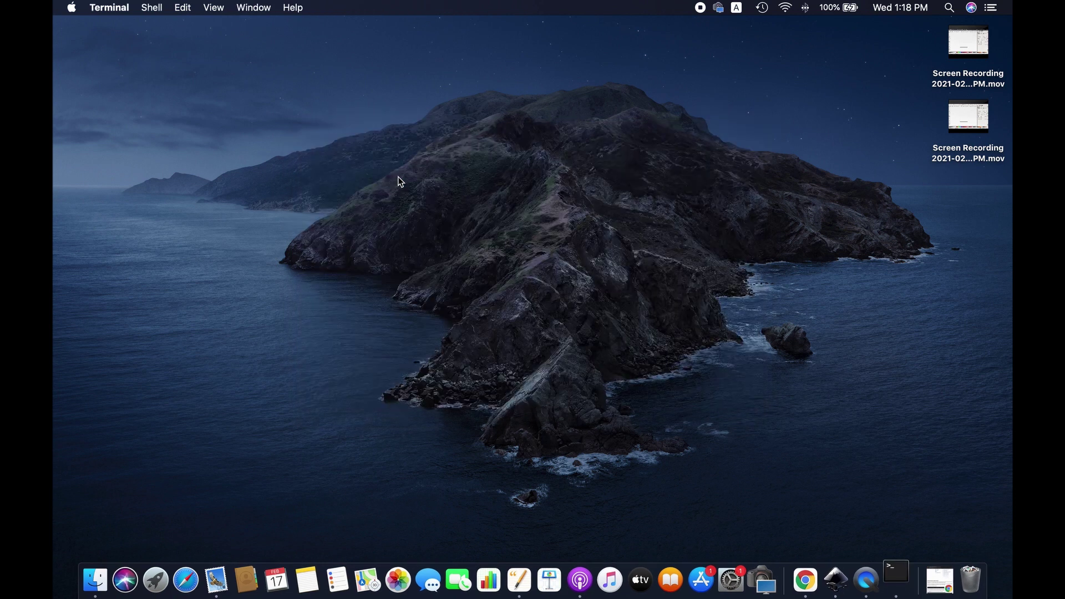
pyautogui.click(128, 61)
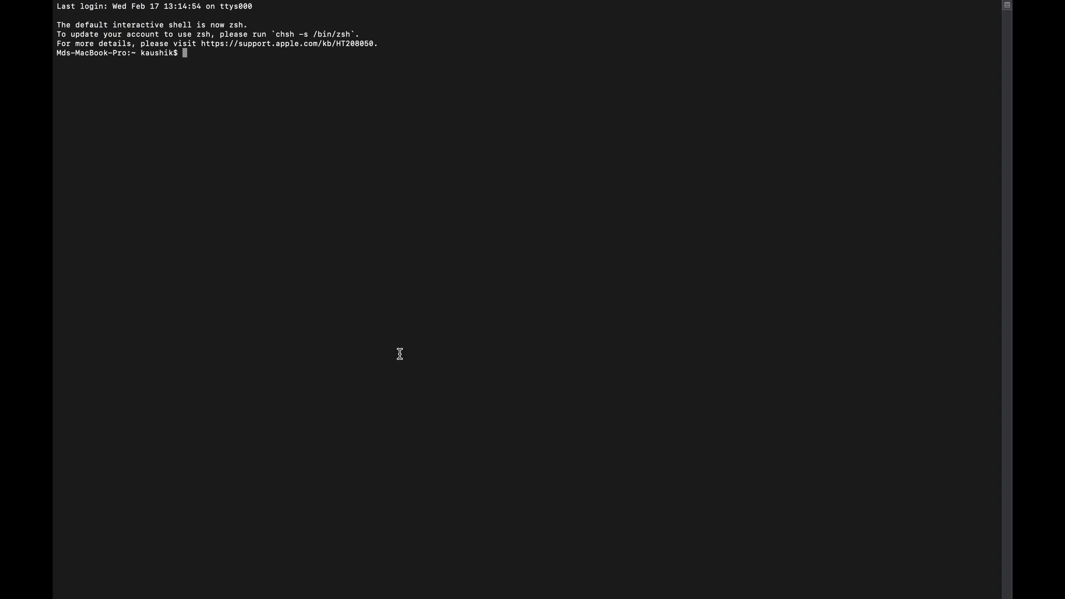
pyautogui.moveTo(542, 1)
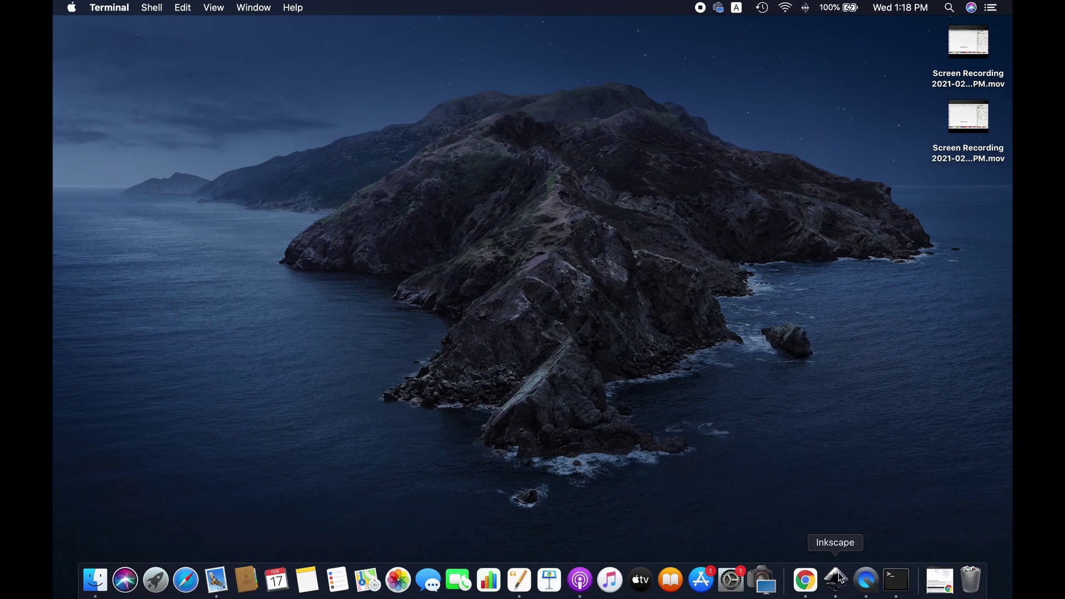
# - Restore the Inkscape window to full screen and draw a large black rectangle on the canvas
pyautogui.click(839, 588)
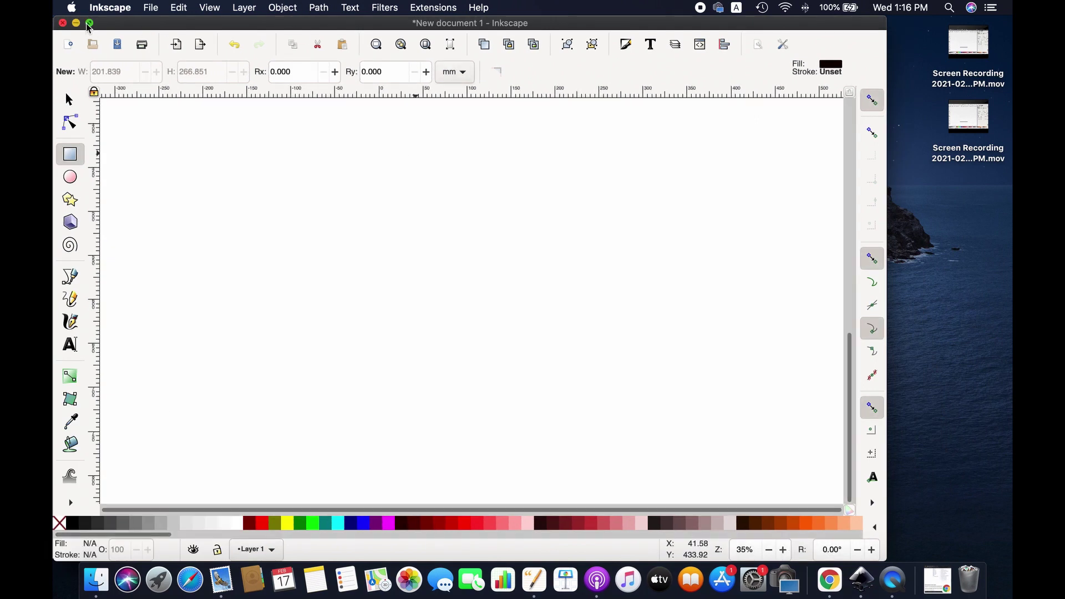
pyautogui.click(90, 23)
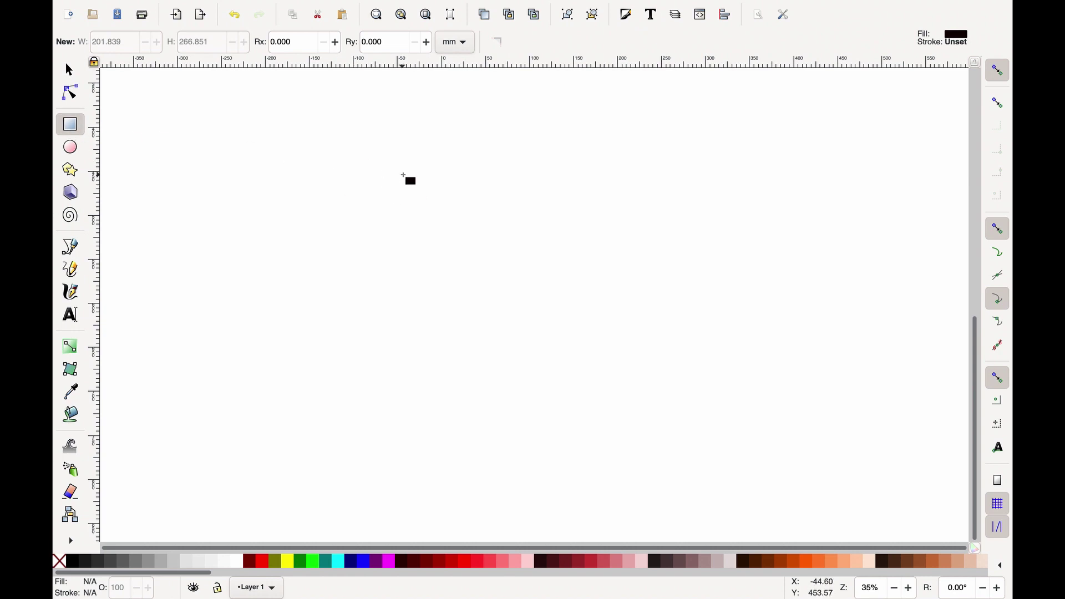
pyautogui.moveTo(401, 166); pyautogui.dragTo(597, 394)
# - Open Extensions > Ink/Stitch > Params for the rectangle
pyautogui.moveTo(537, 3)
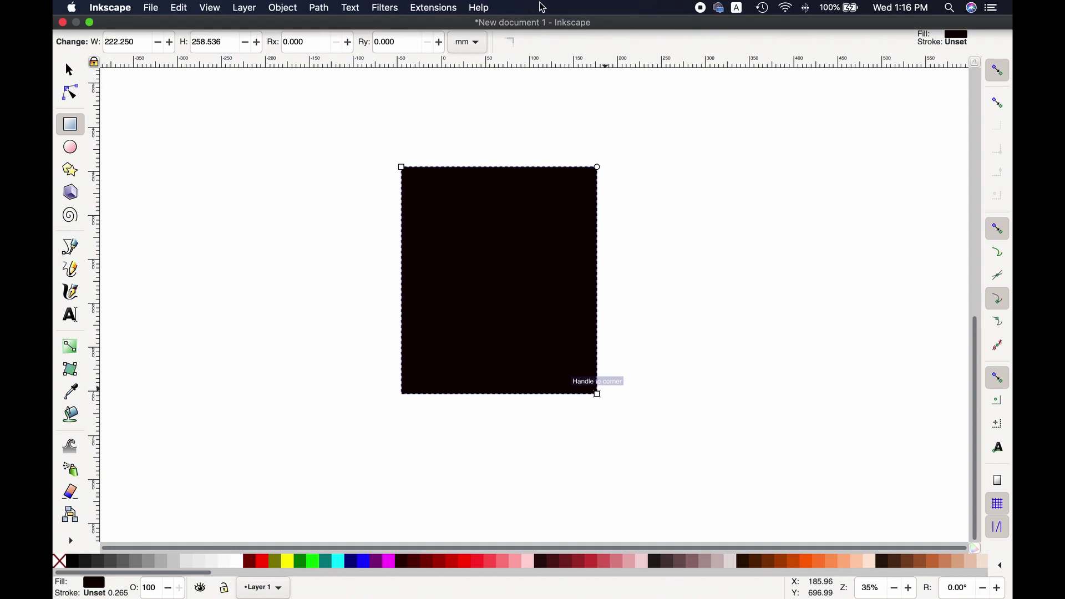
pyautogui.click(420, 4)
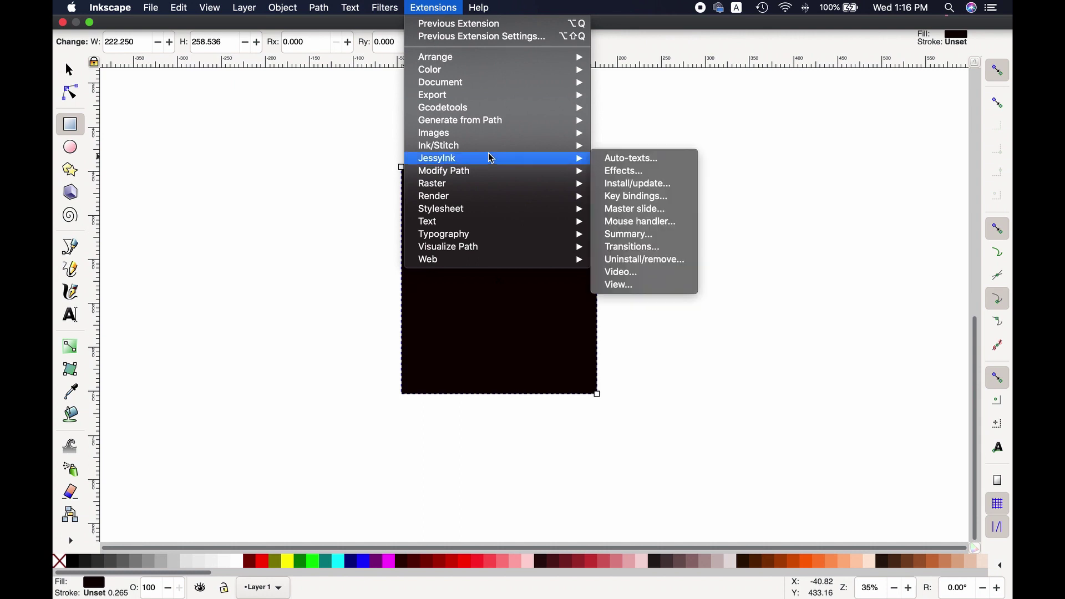
pyautogui.moveTo(488, 146)
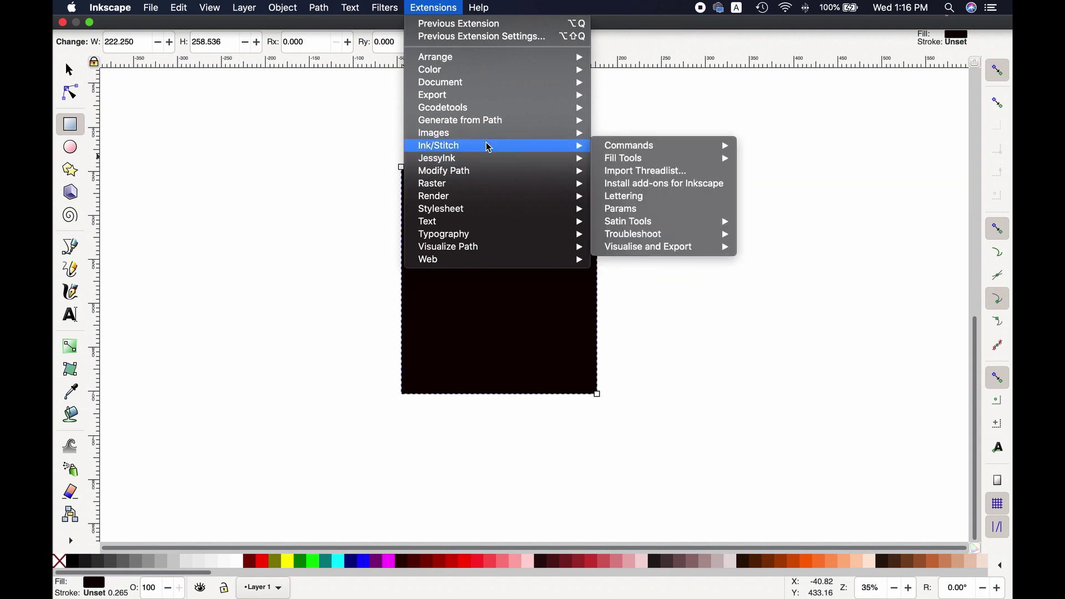
pyautogui.click(654, 209)
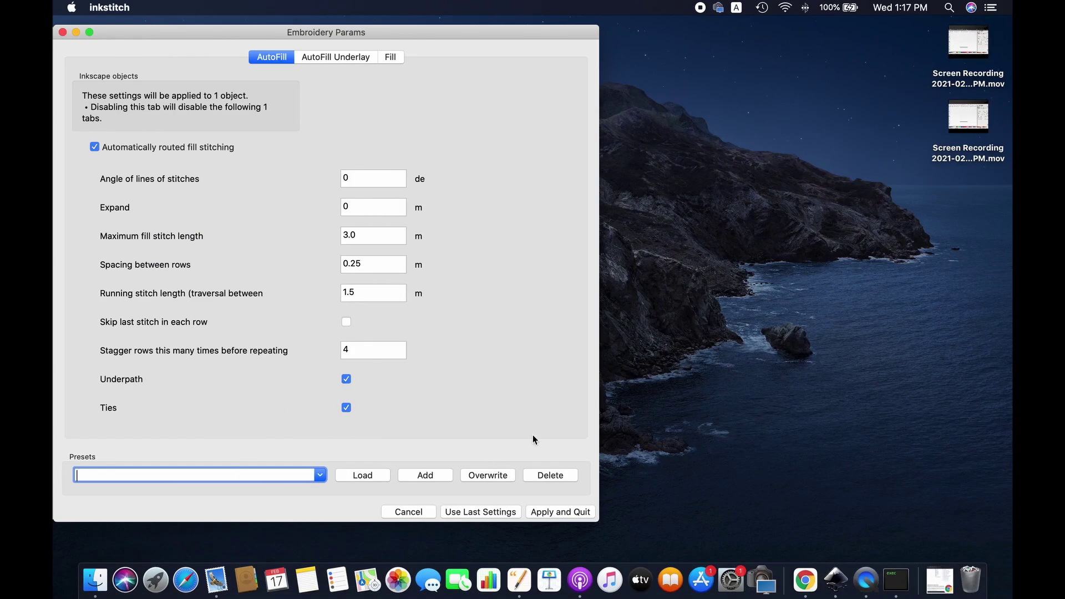
# - In the AutoFill tab, change 'Angle of lines of stitches' to 45 and Expand to 22
pyautogui.click(360, 181)
pyautogui.press('BackSpace')
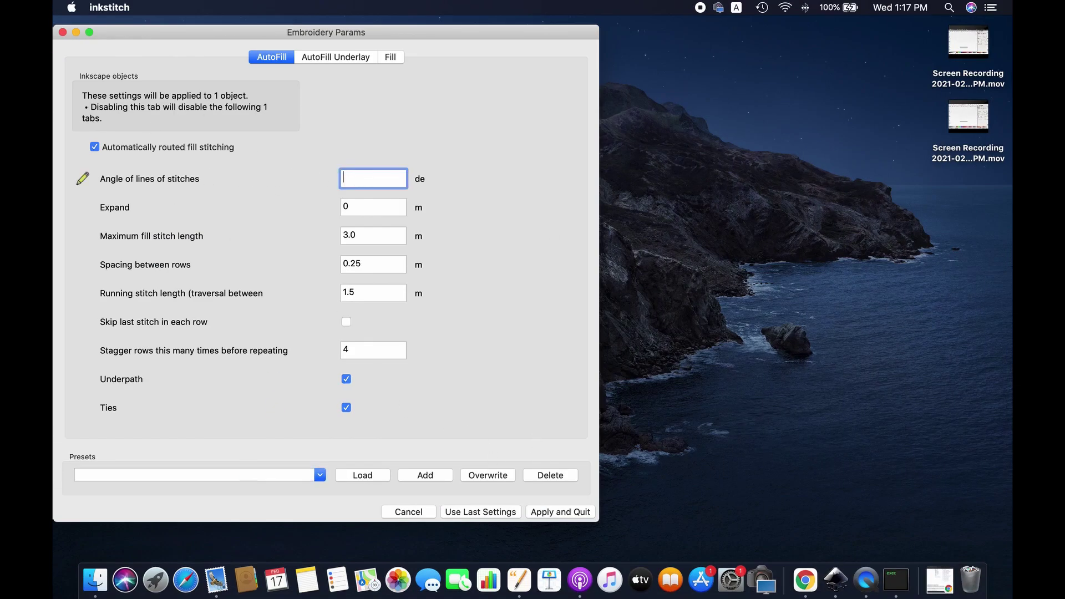
pyautogui.write('45')
pyautogui.click(346, 206)
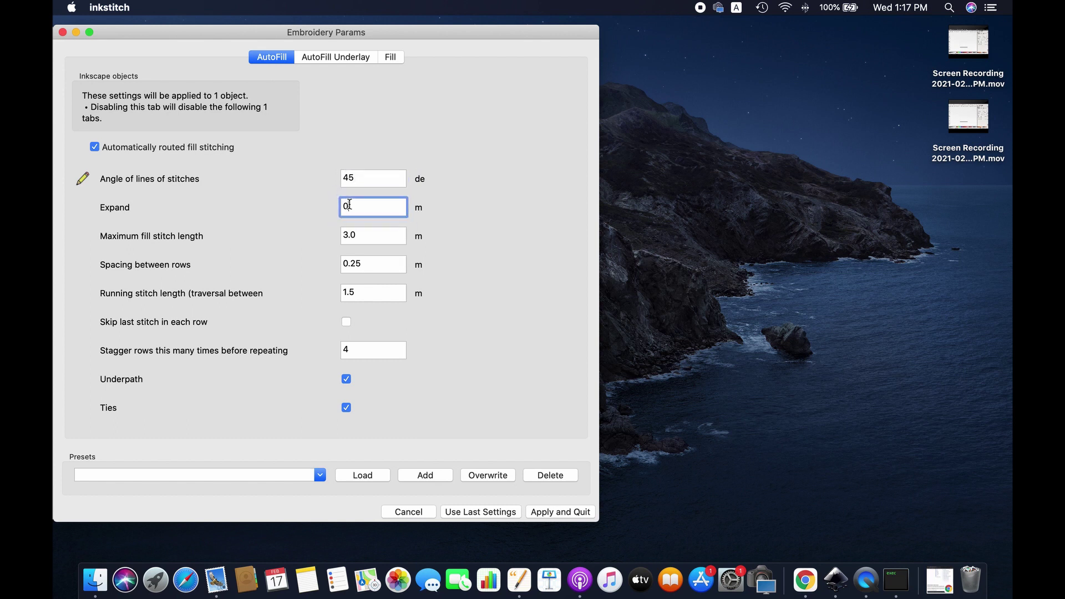
pyautogui.press('BackSpace')
pyautogui.click(506, 353)
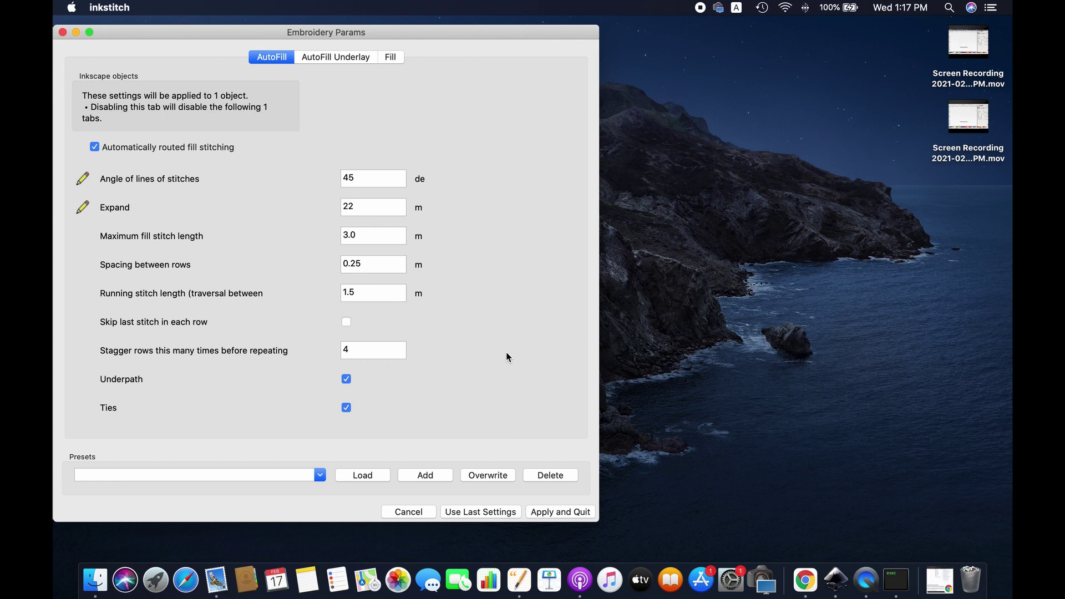